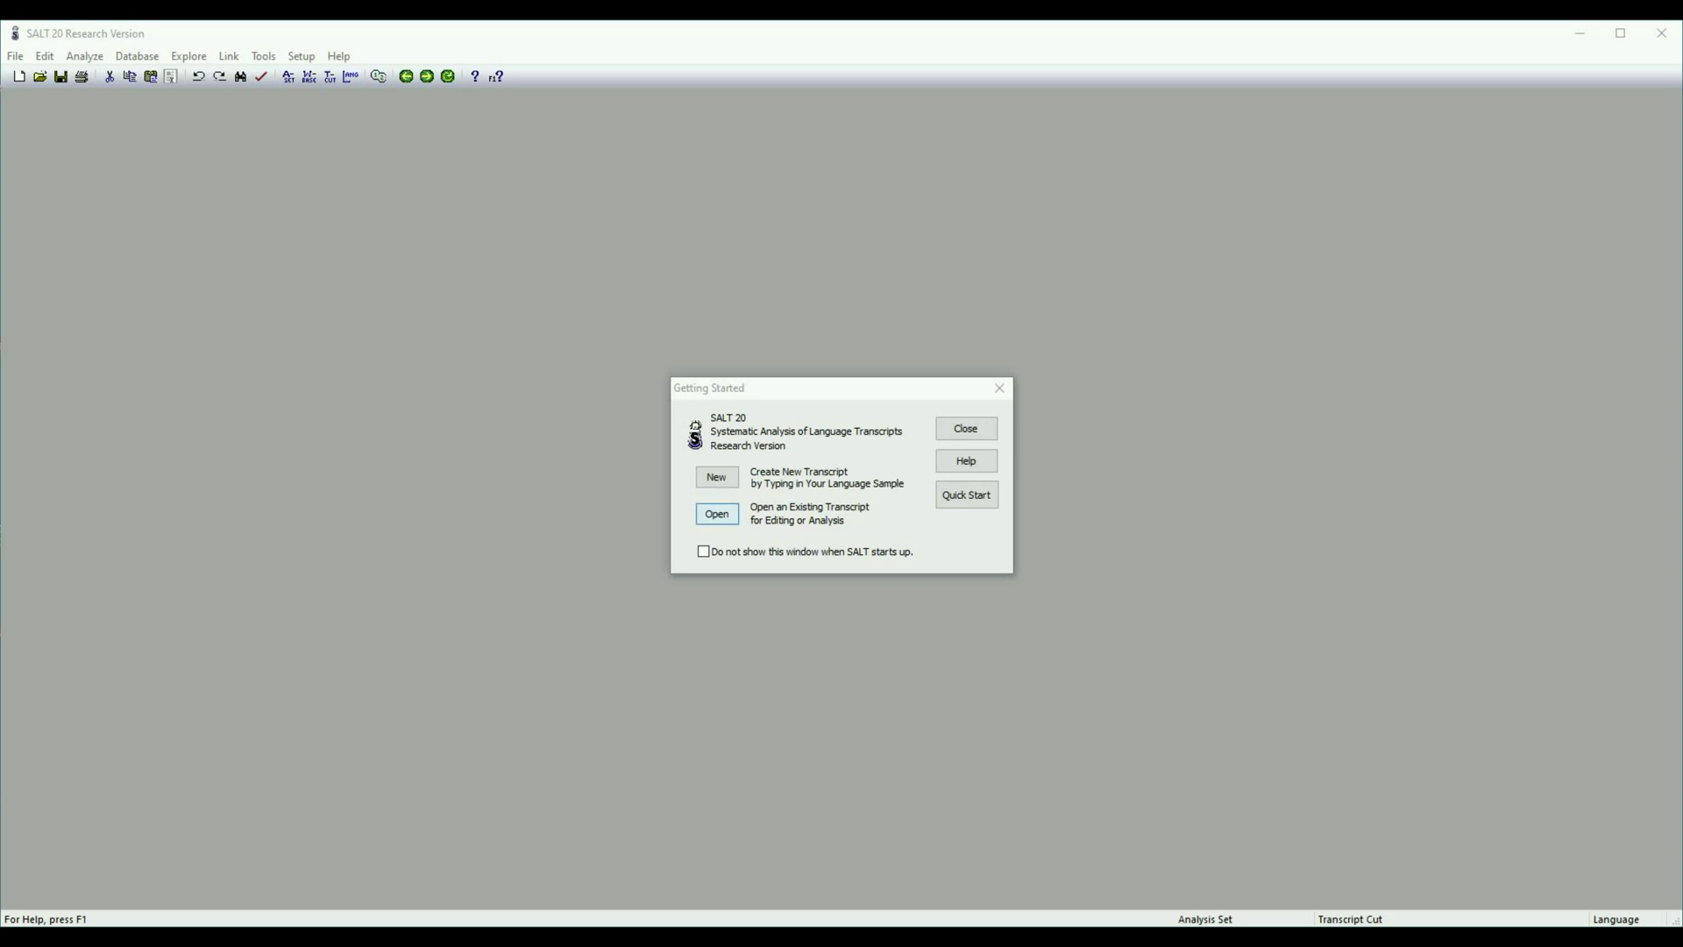
Open the existing transcript Jeremy.slt from the Lesson Samples folder inside Samples.
left_click(716, 513)
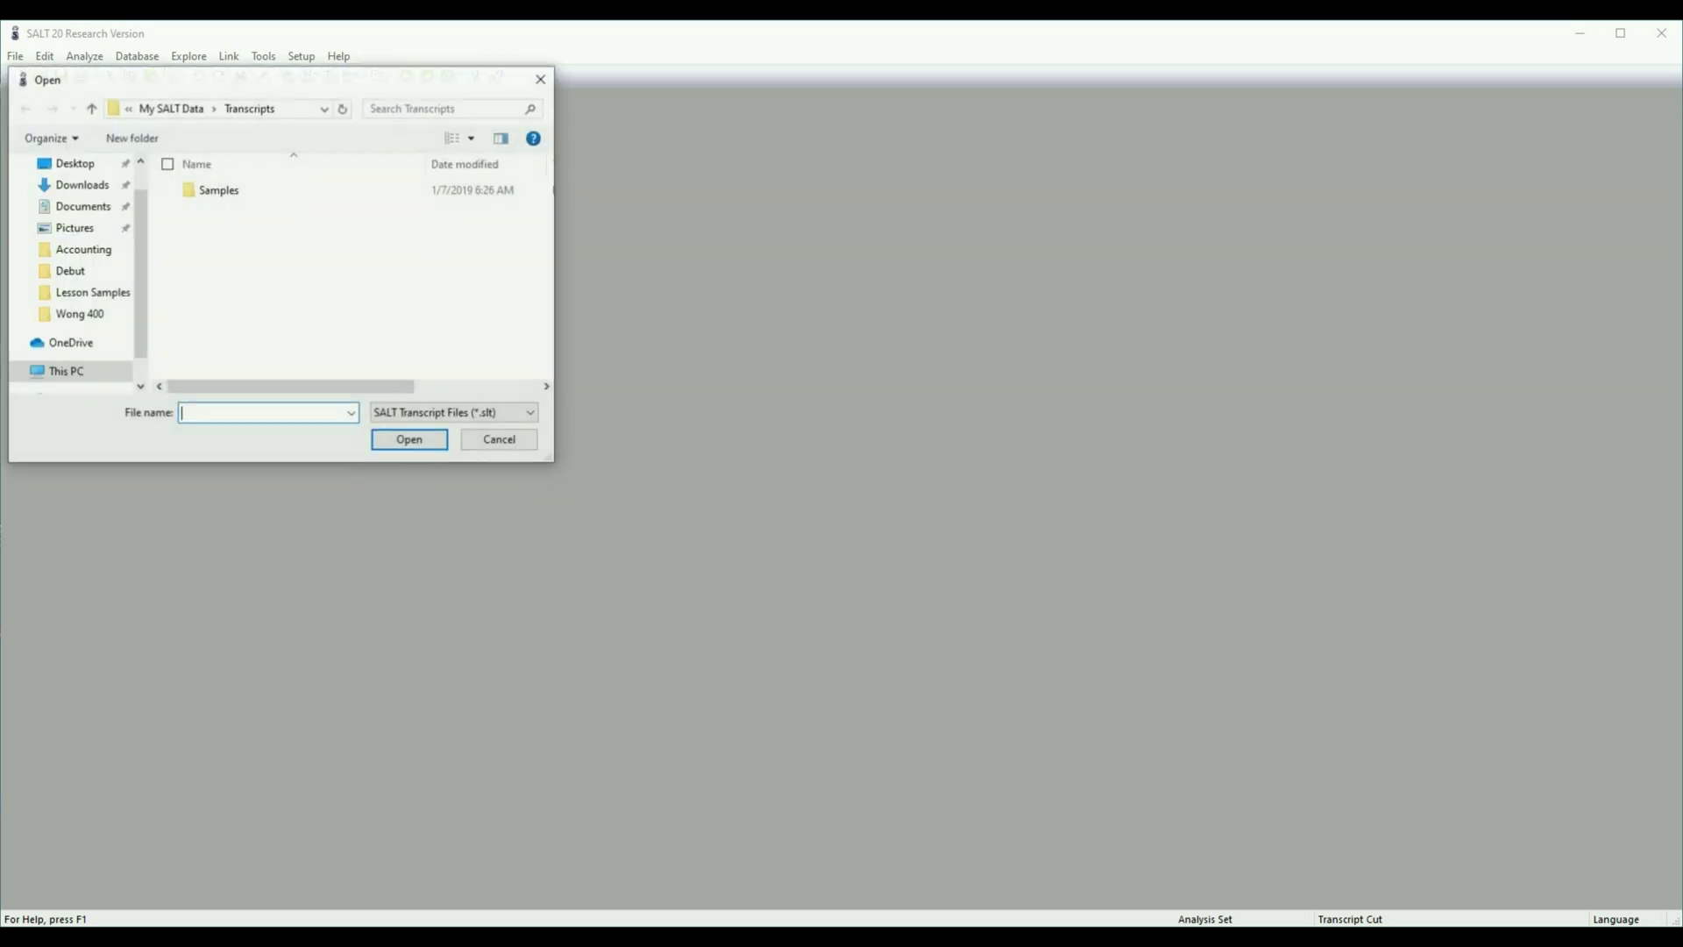
double_click(219, 190)
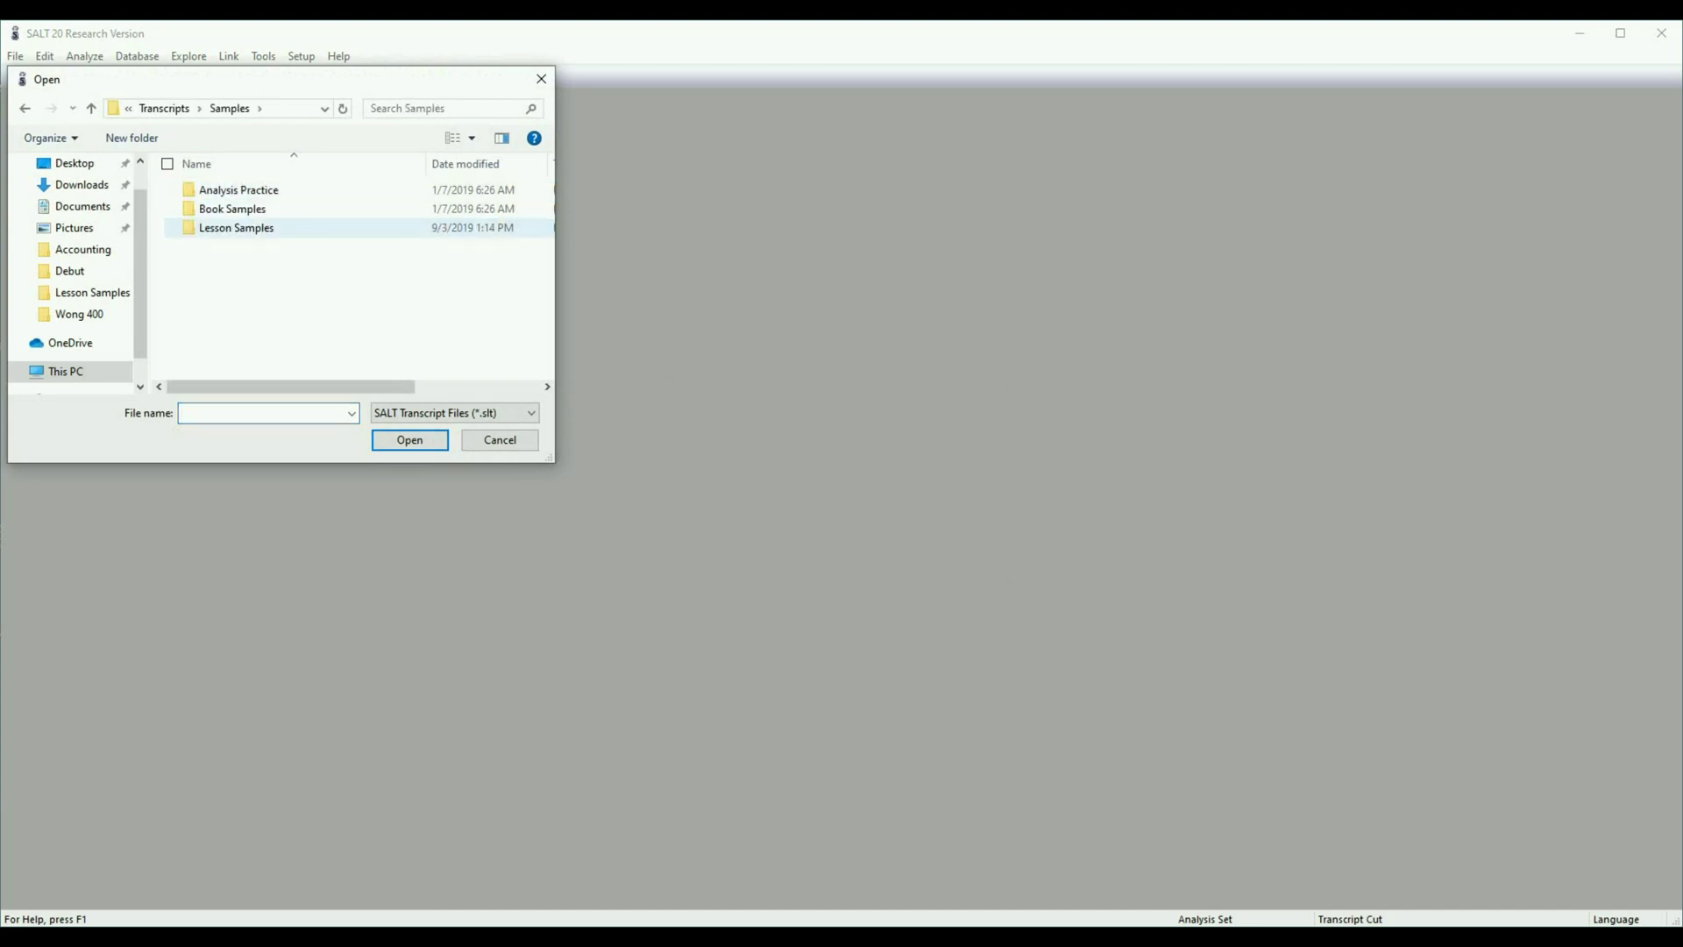
double_click(229, 227)
left_click(223, 341)
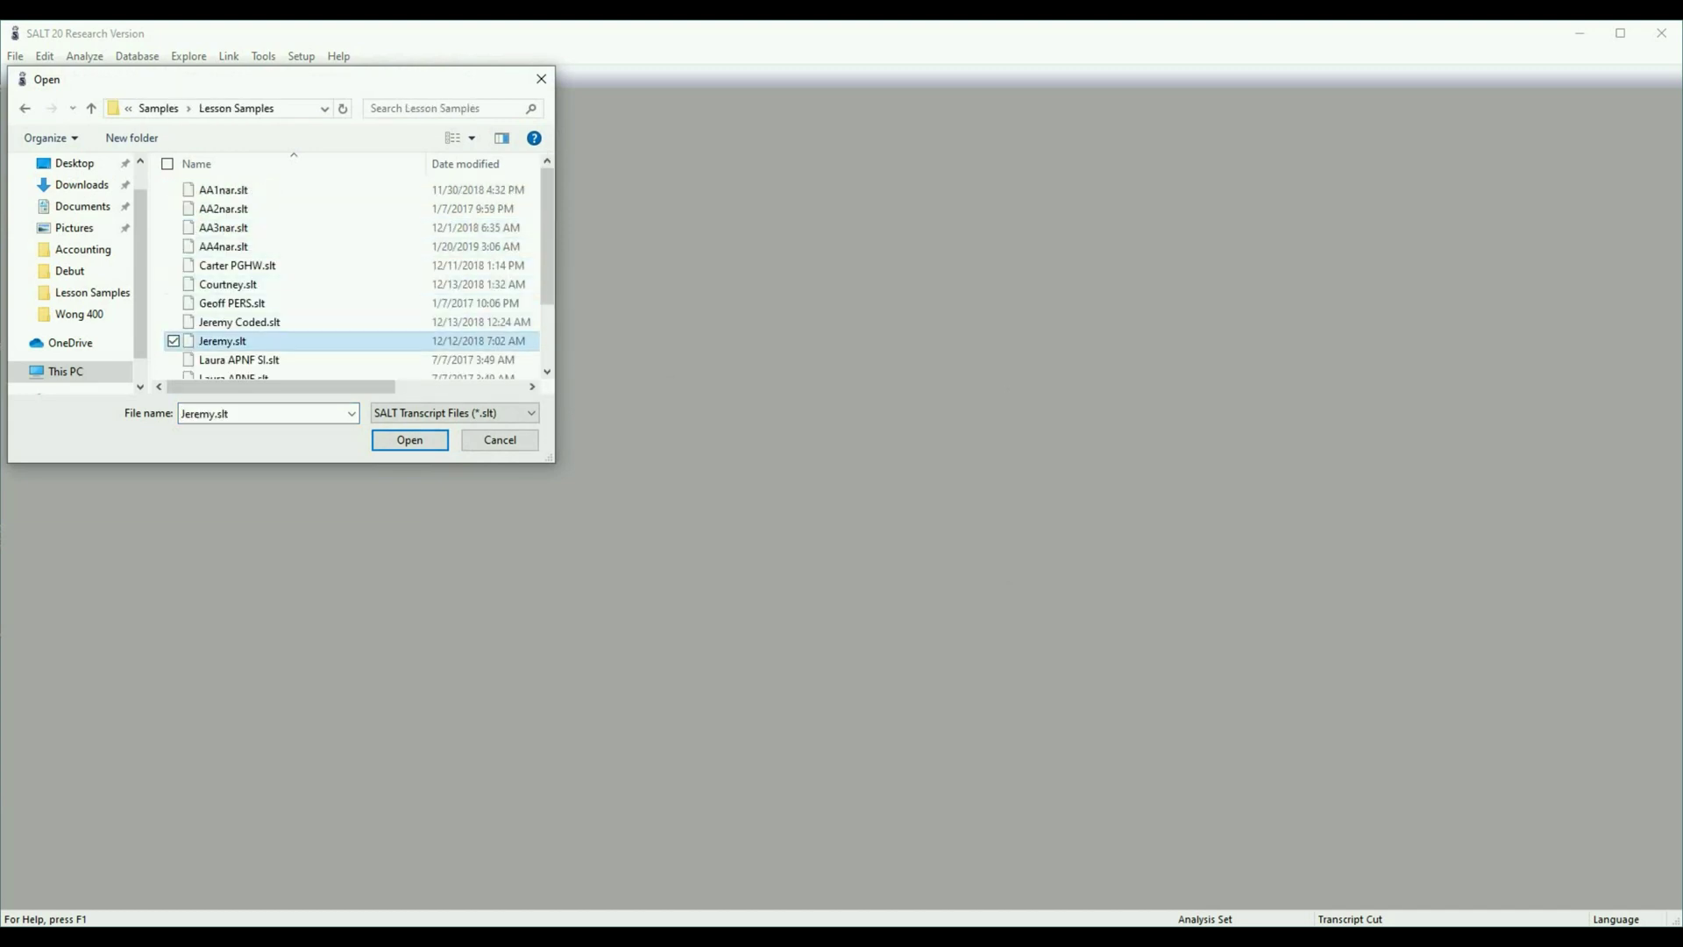
key("Return")
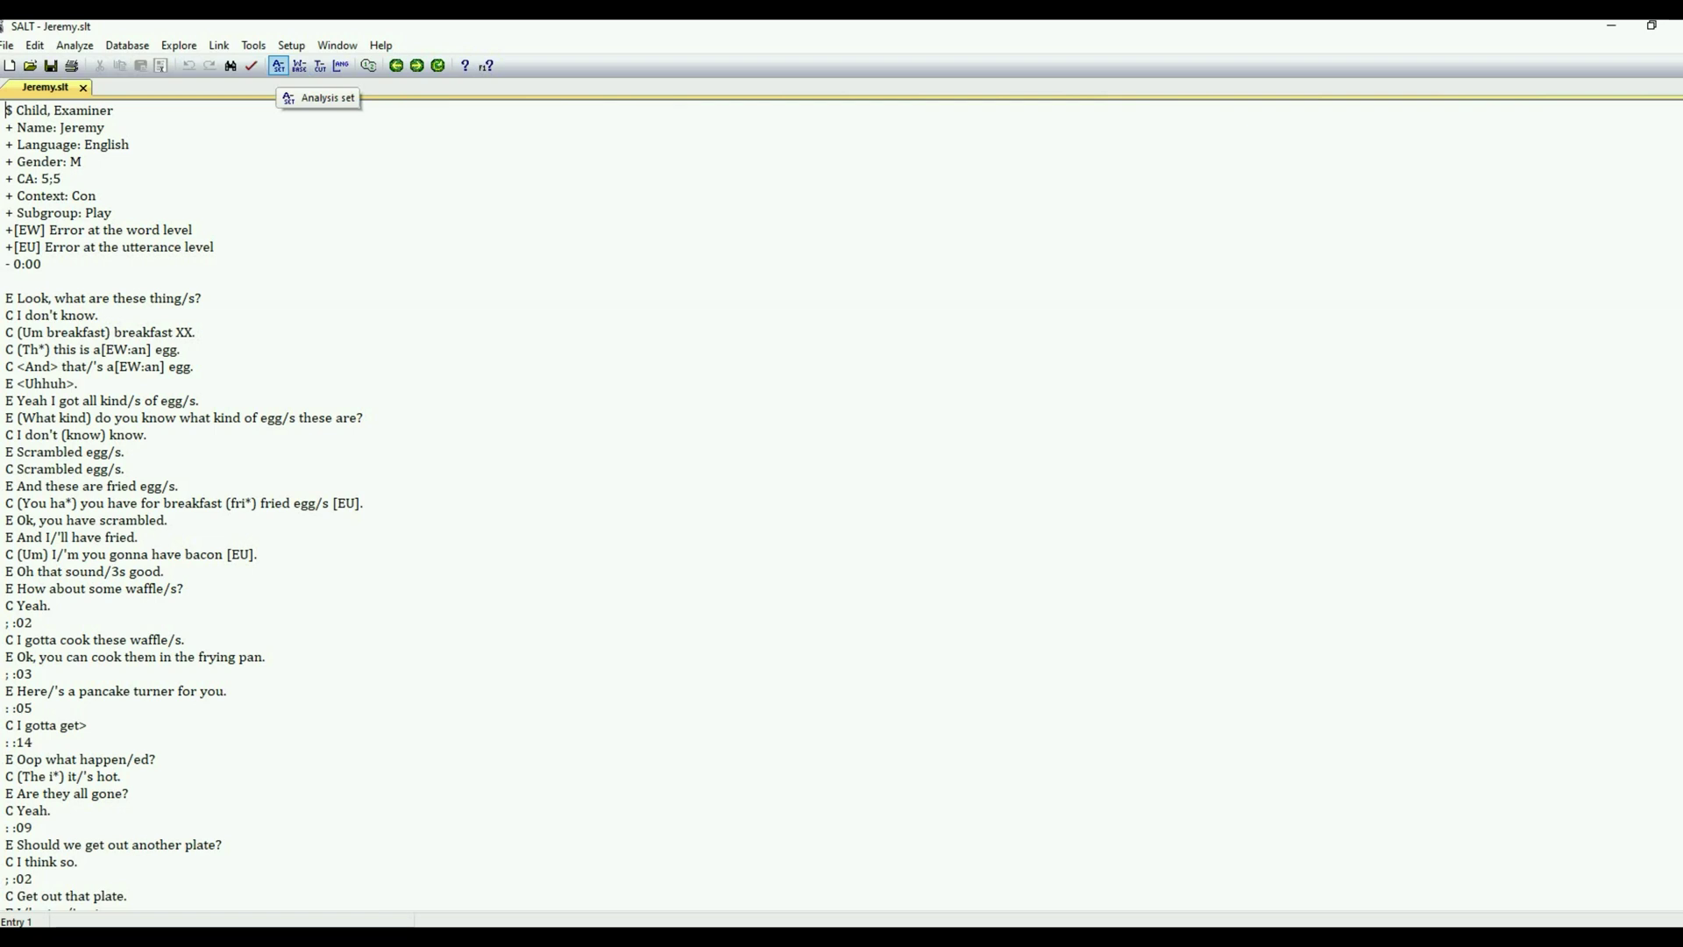
Review the include and exclude options of the current analysis set and the current word base settings, keeping the exclude options.
left_click(278, 66)
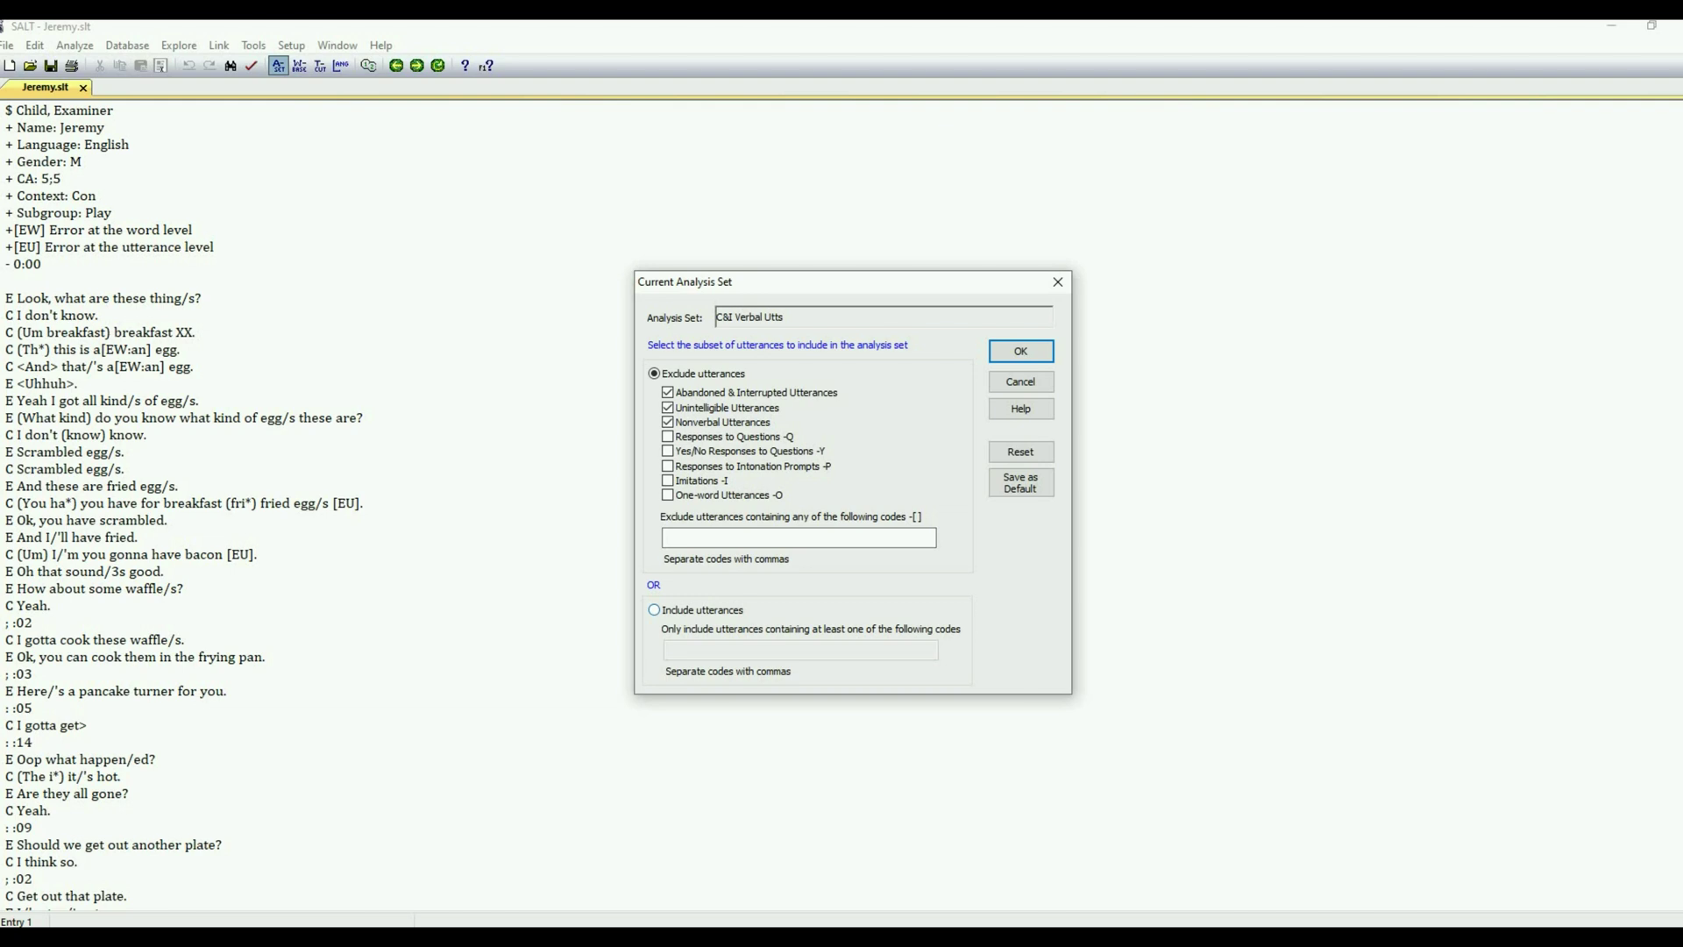
left_click(654, 609)
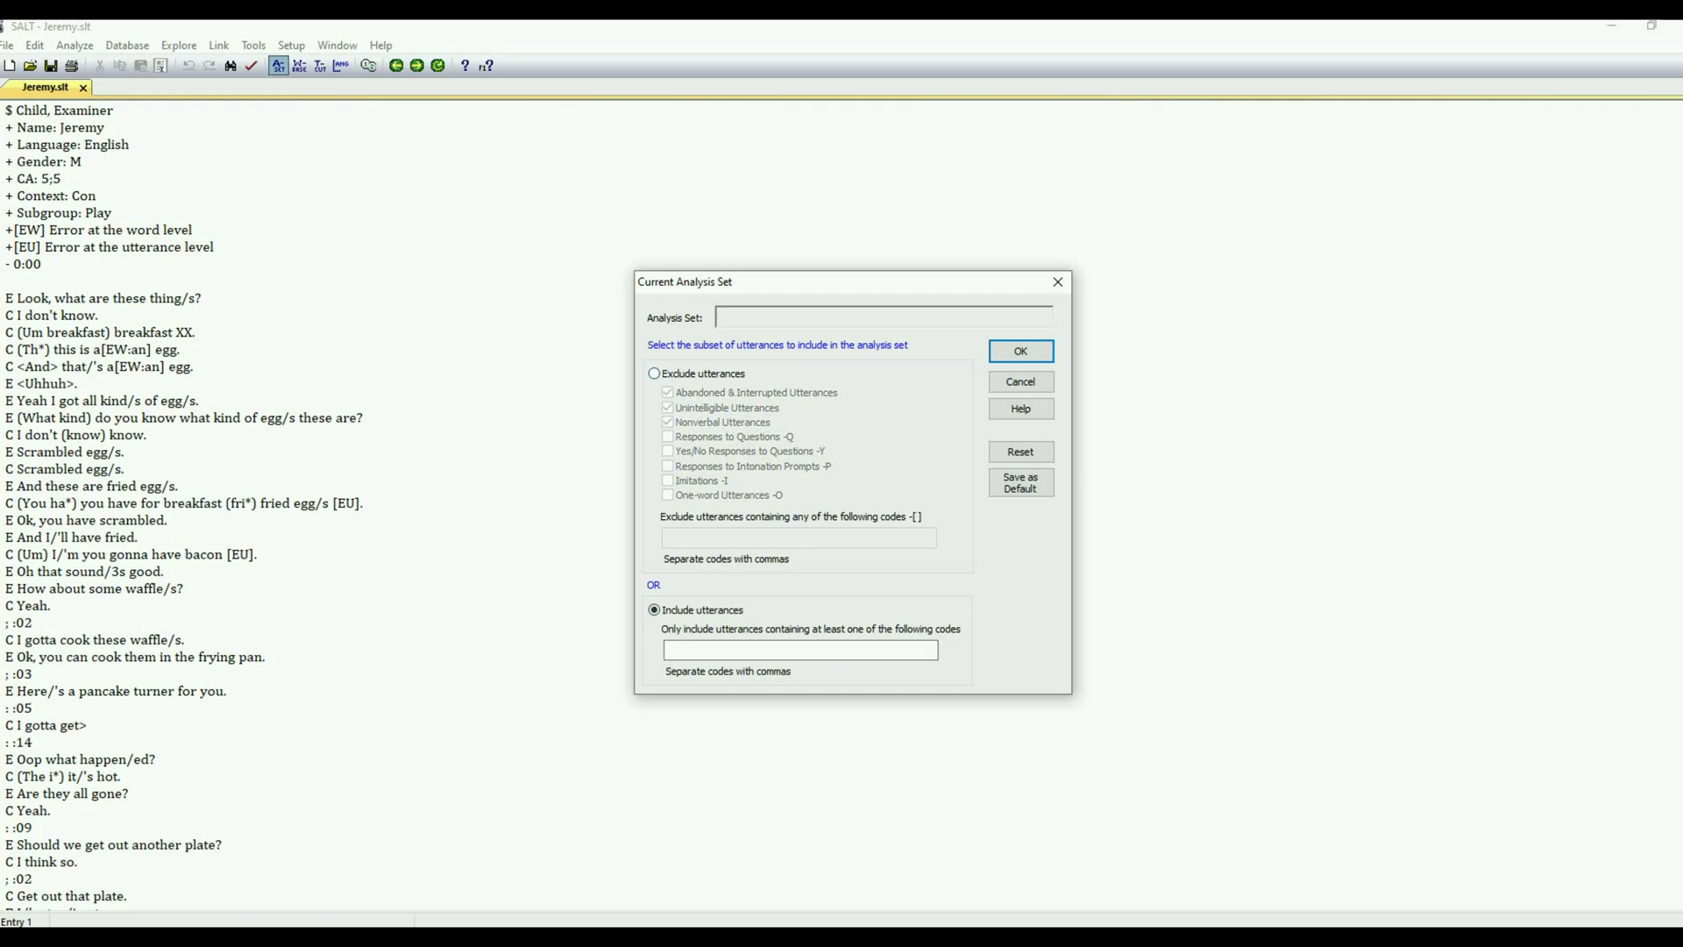
left_click(654, 372)
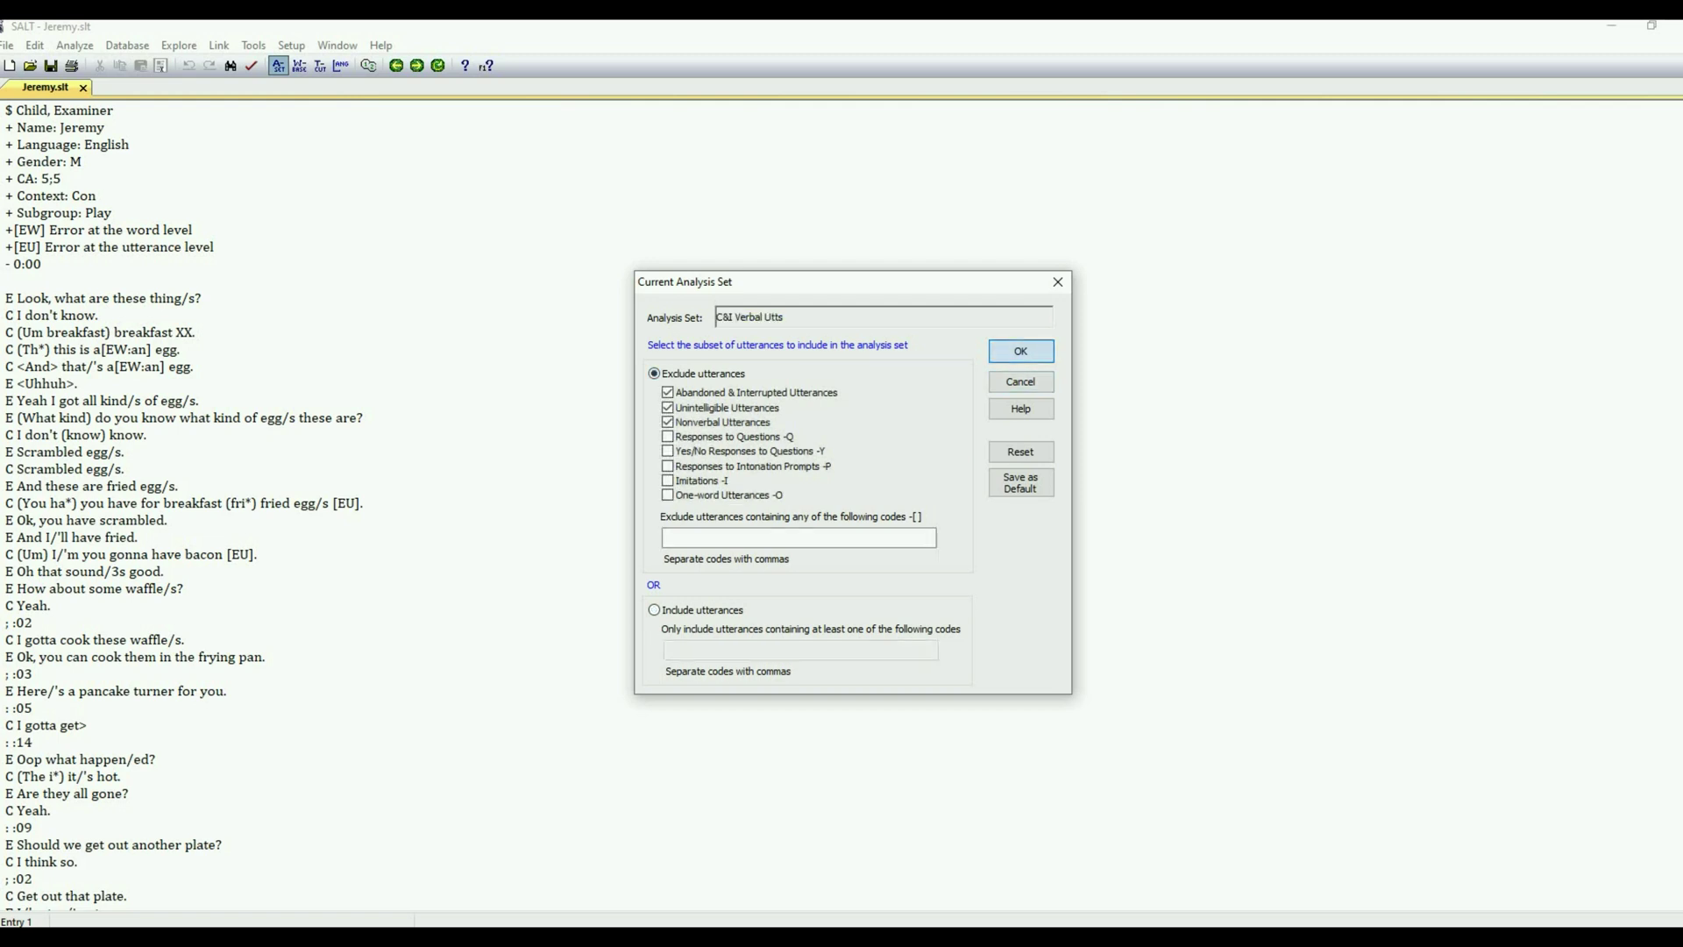
left_click(1021, 350)
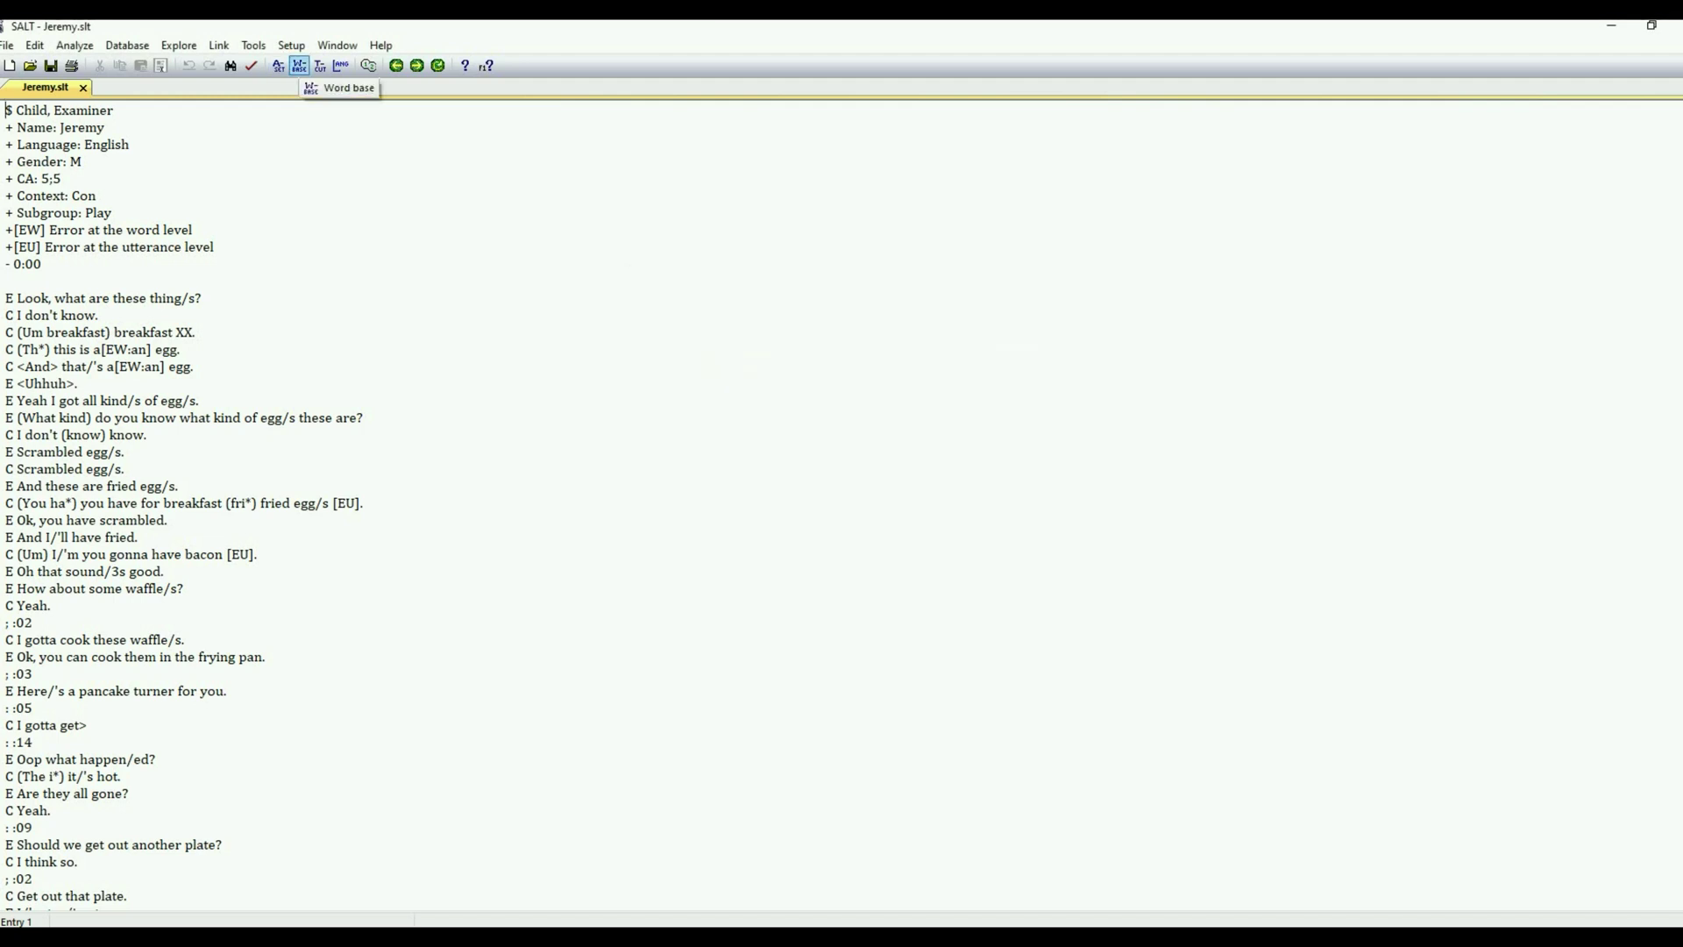
left_click(299, 66)
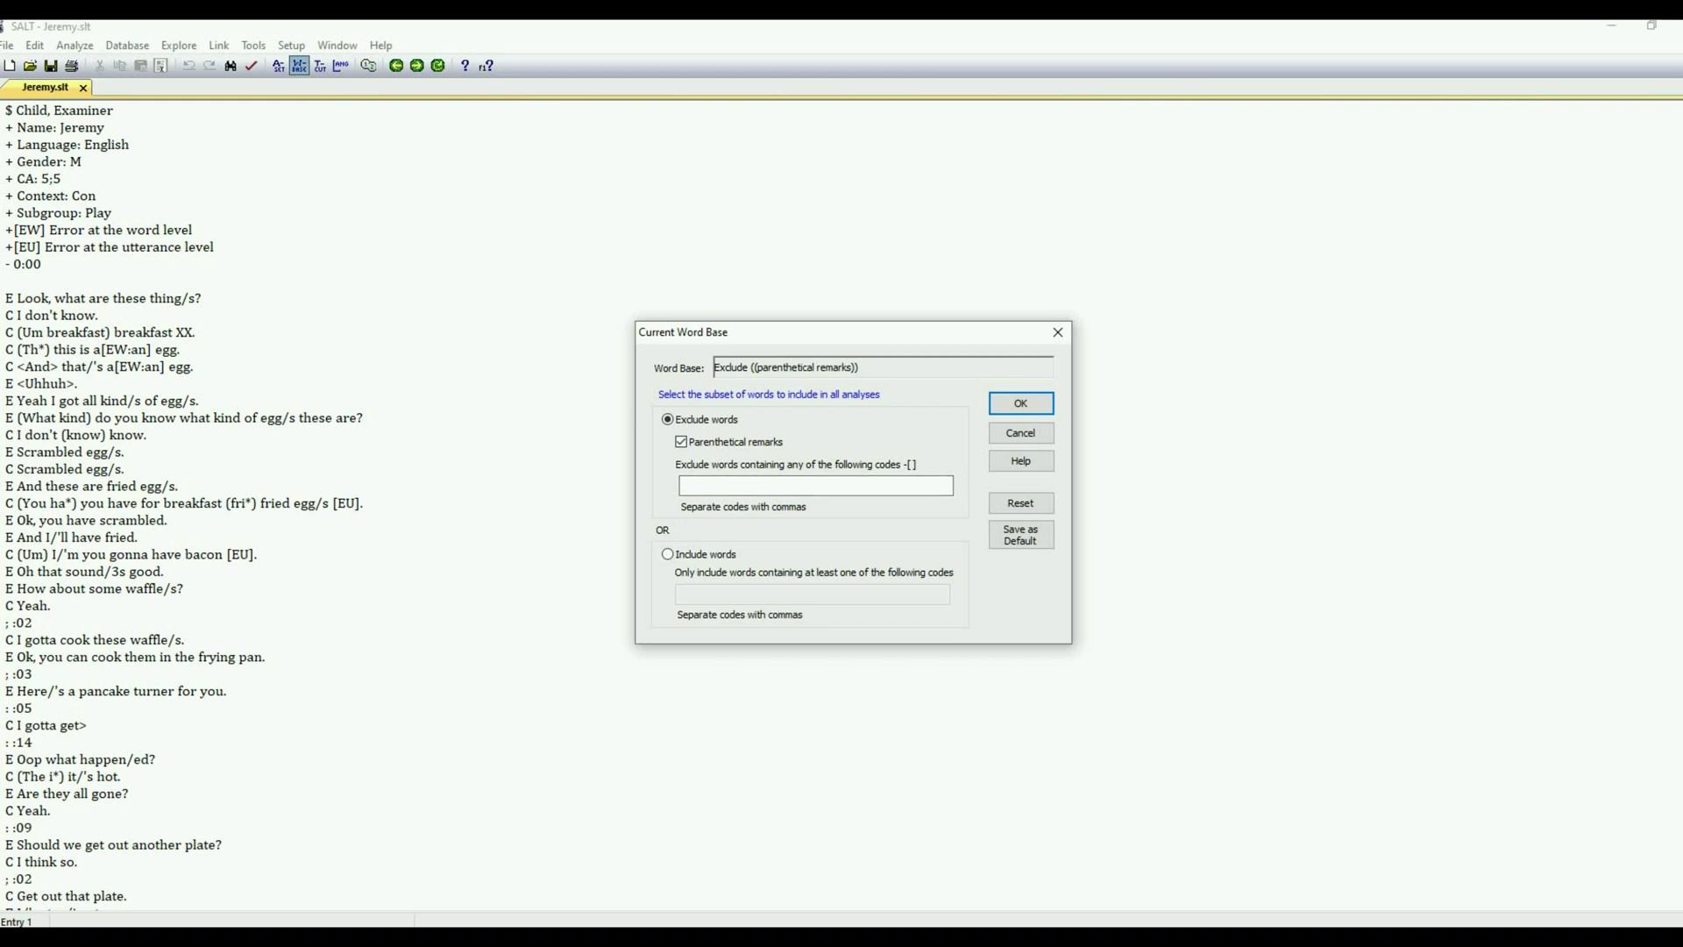
key("Return")
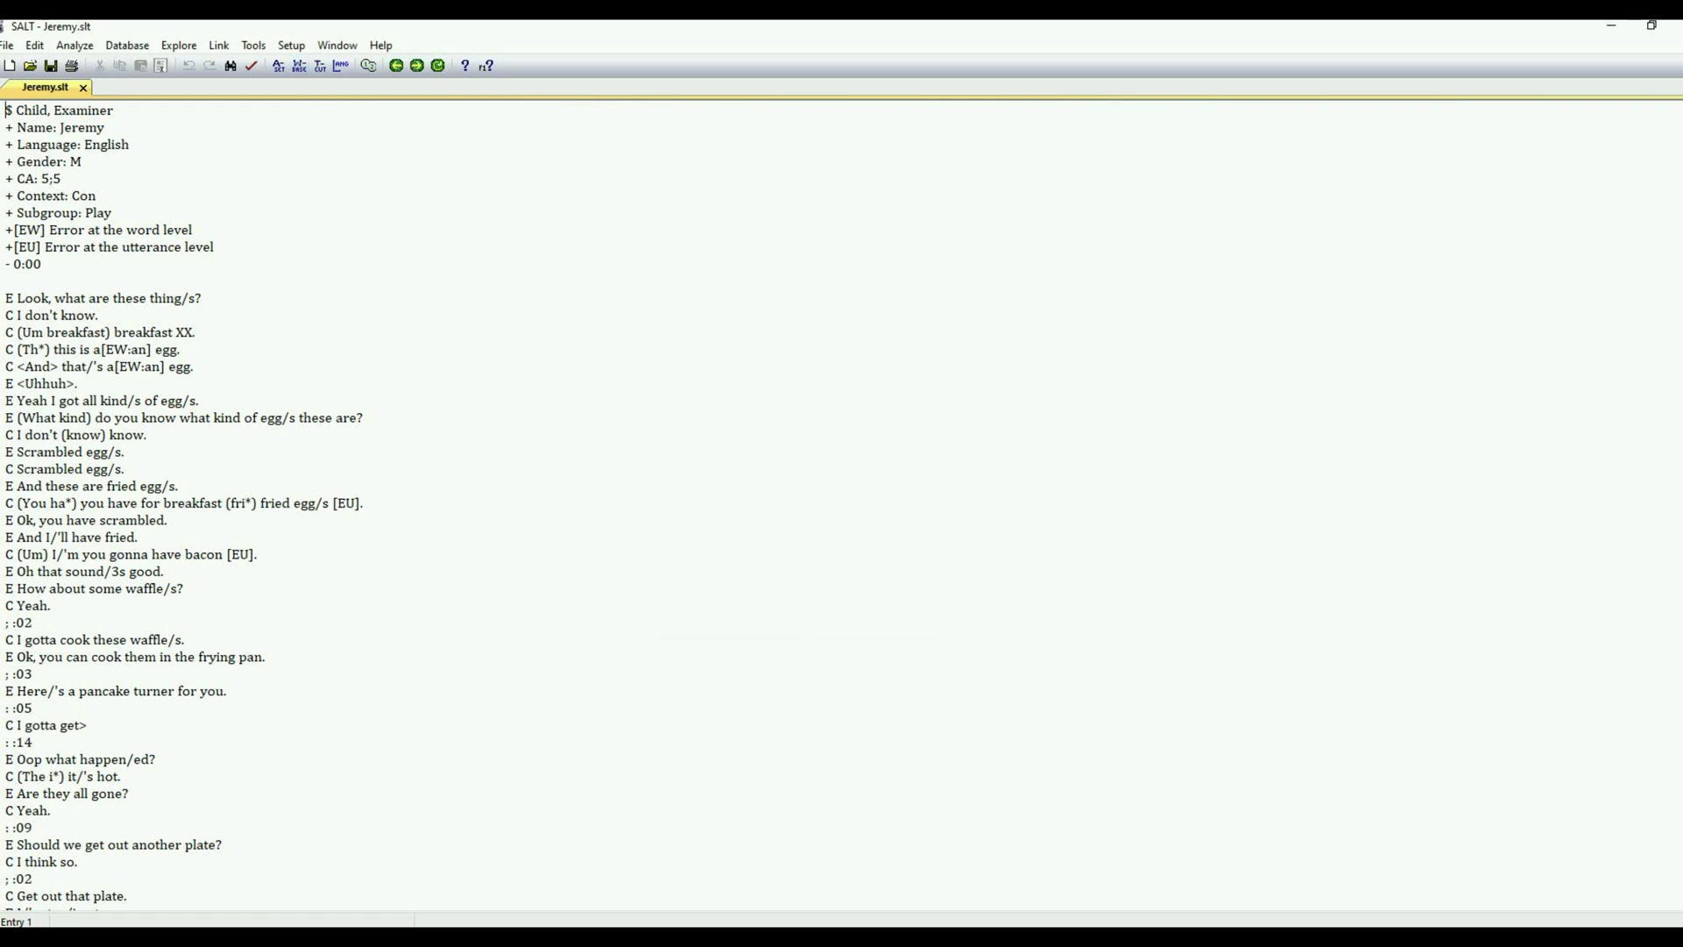
Review the transcript cut settings, trying a number-of-utterances content target and resetting it before leaving.
left_click(320, 66)
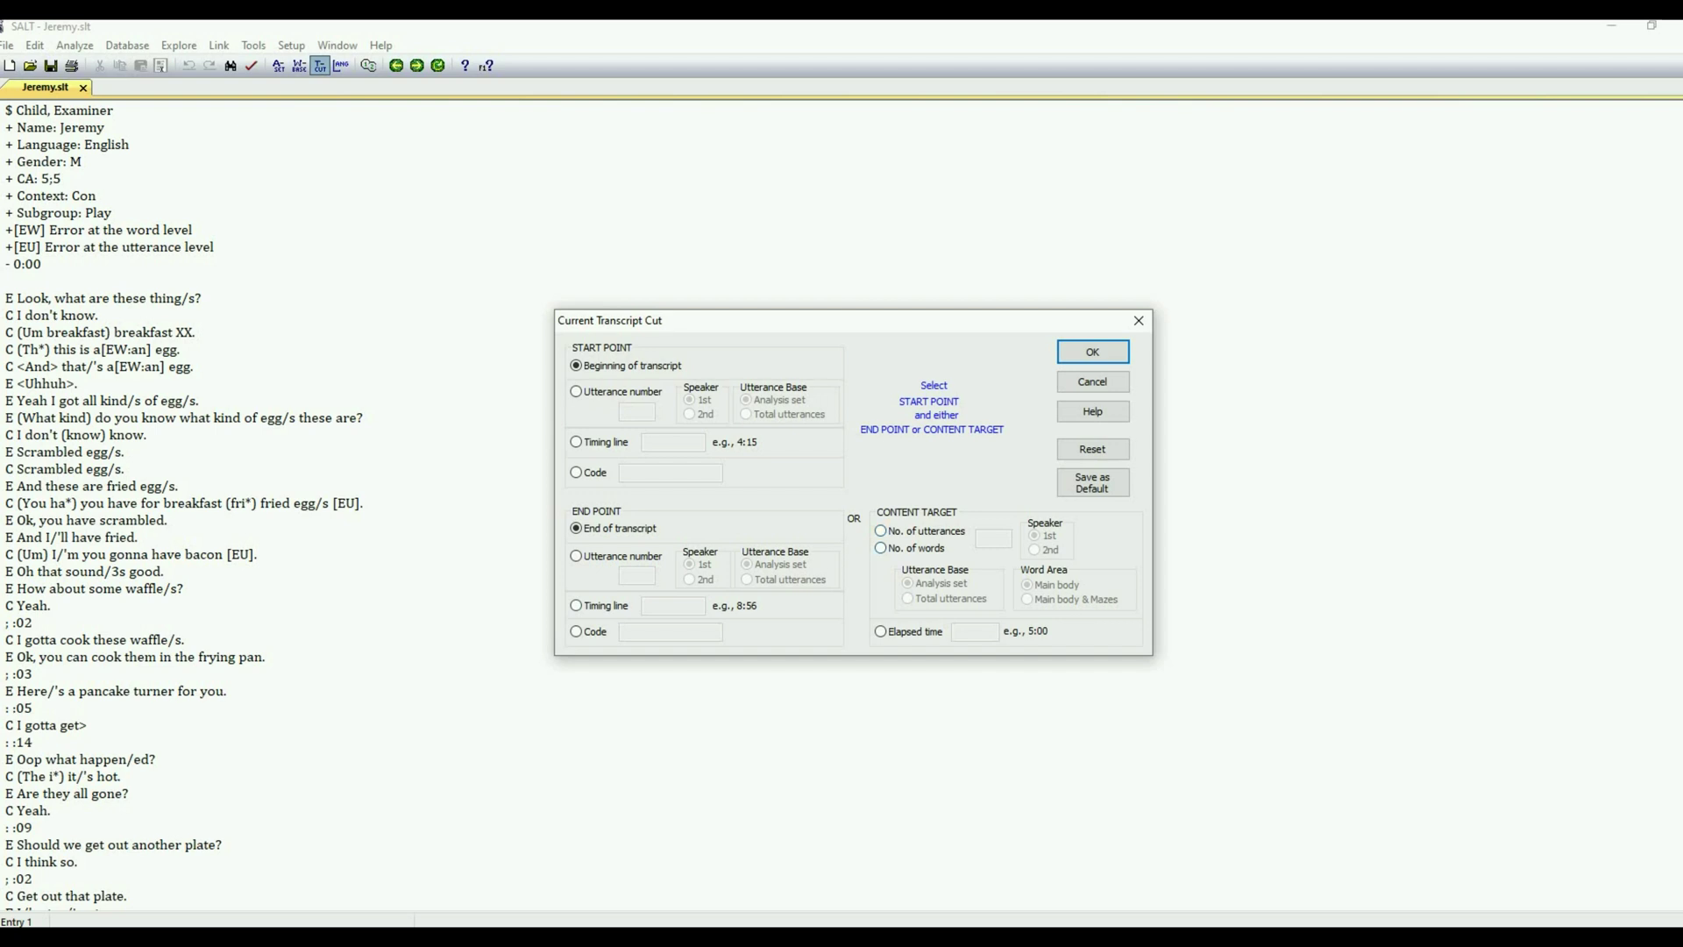
left_click(880, 531)
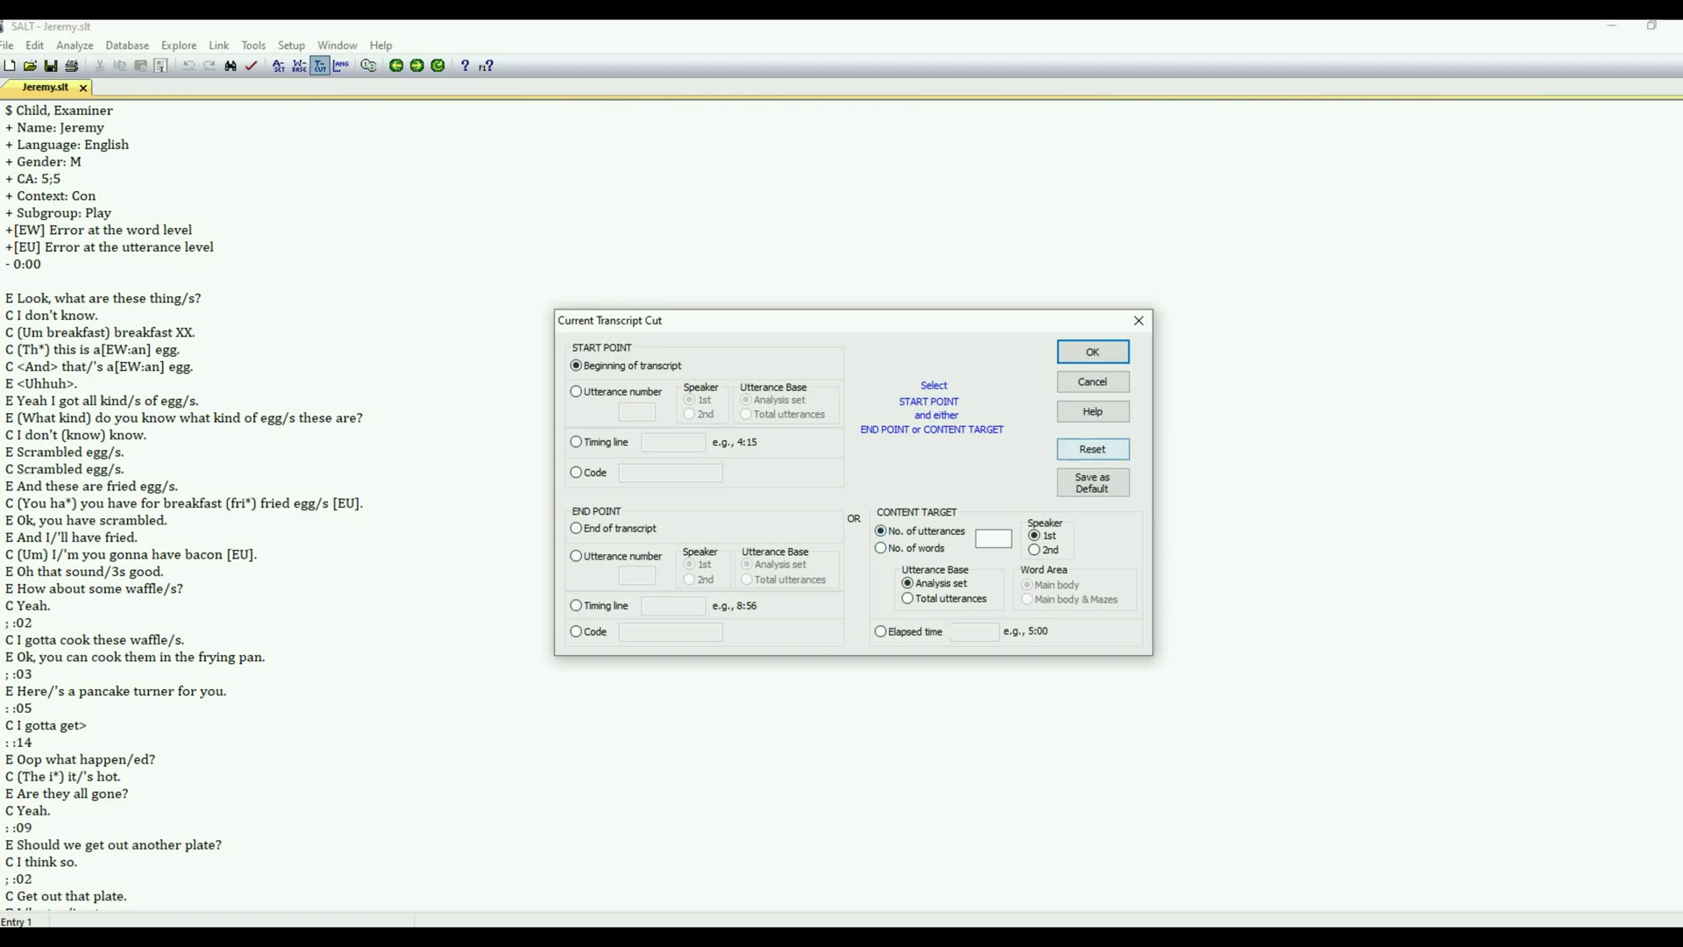
left_click(1092, 449)
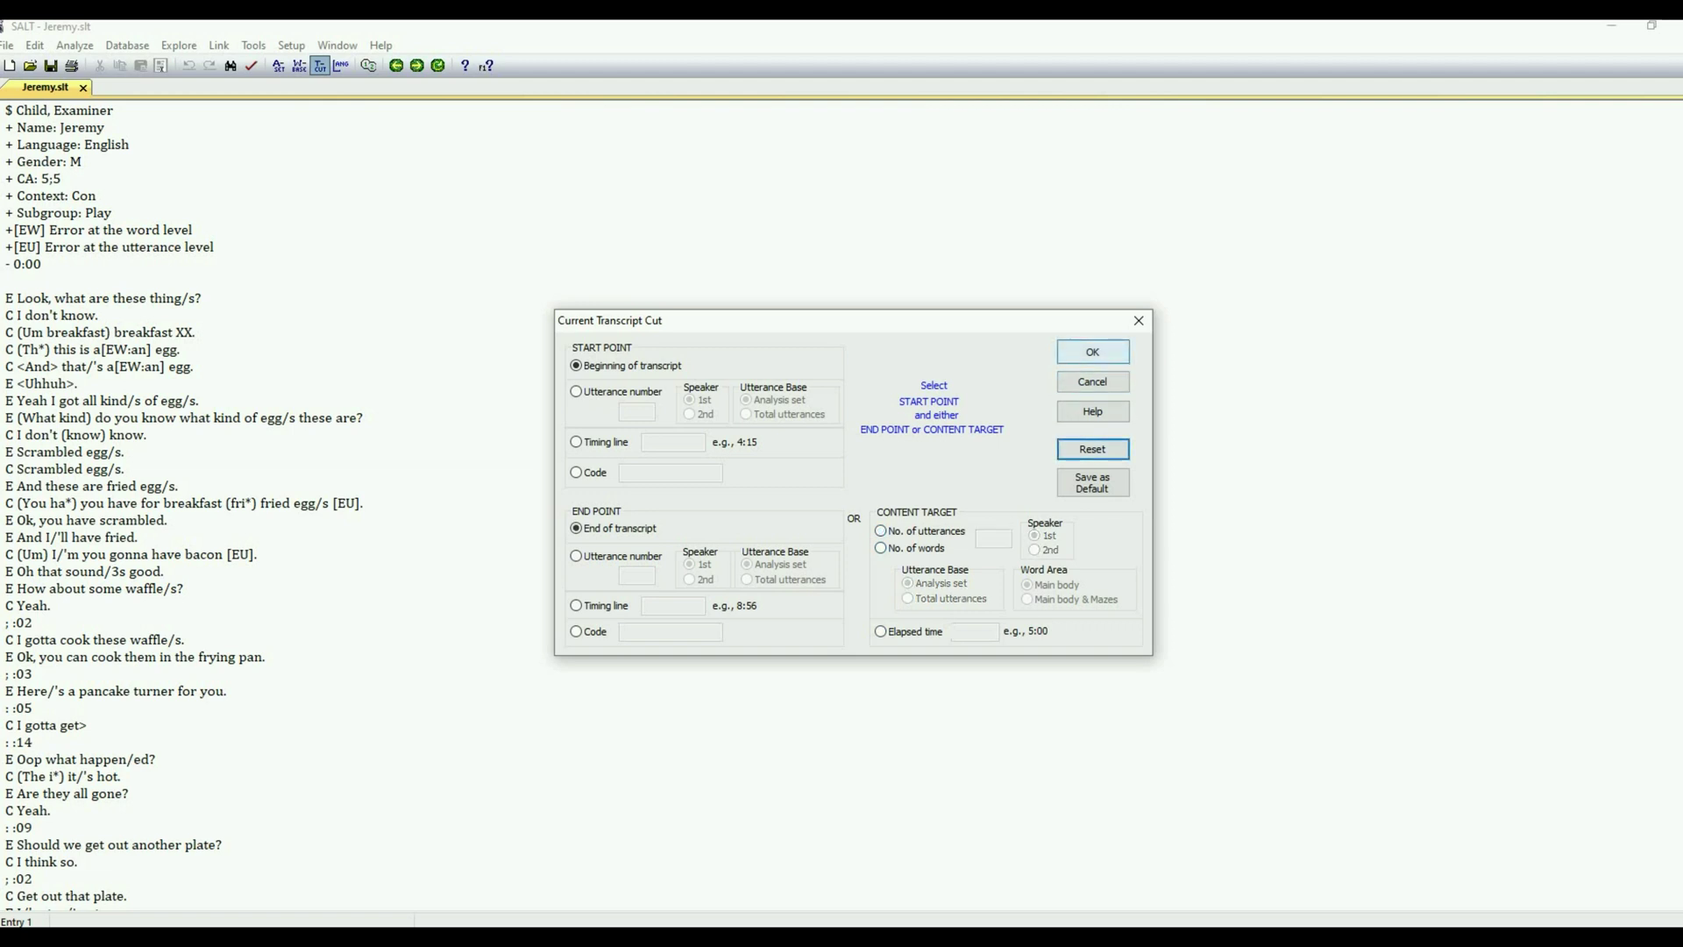
left_click(1092, 381)
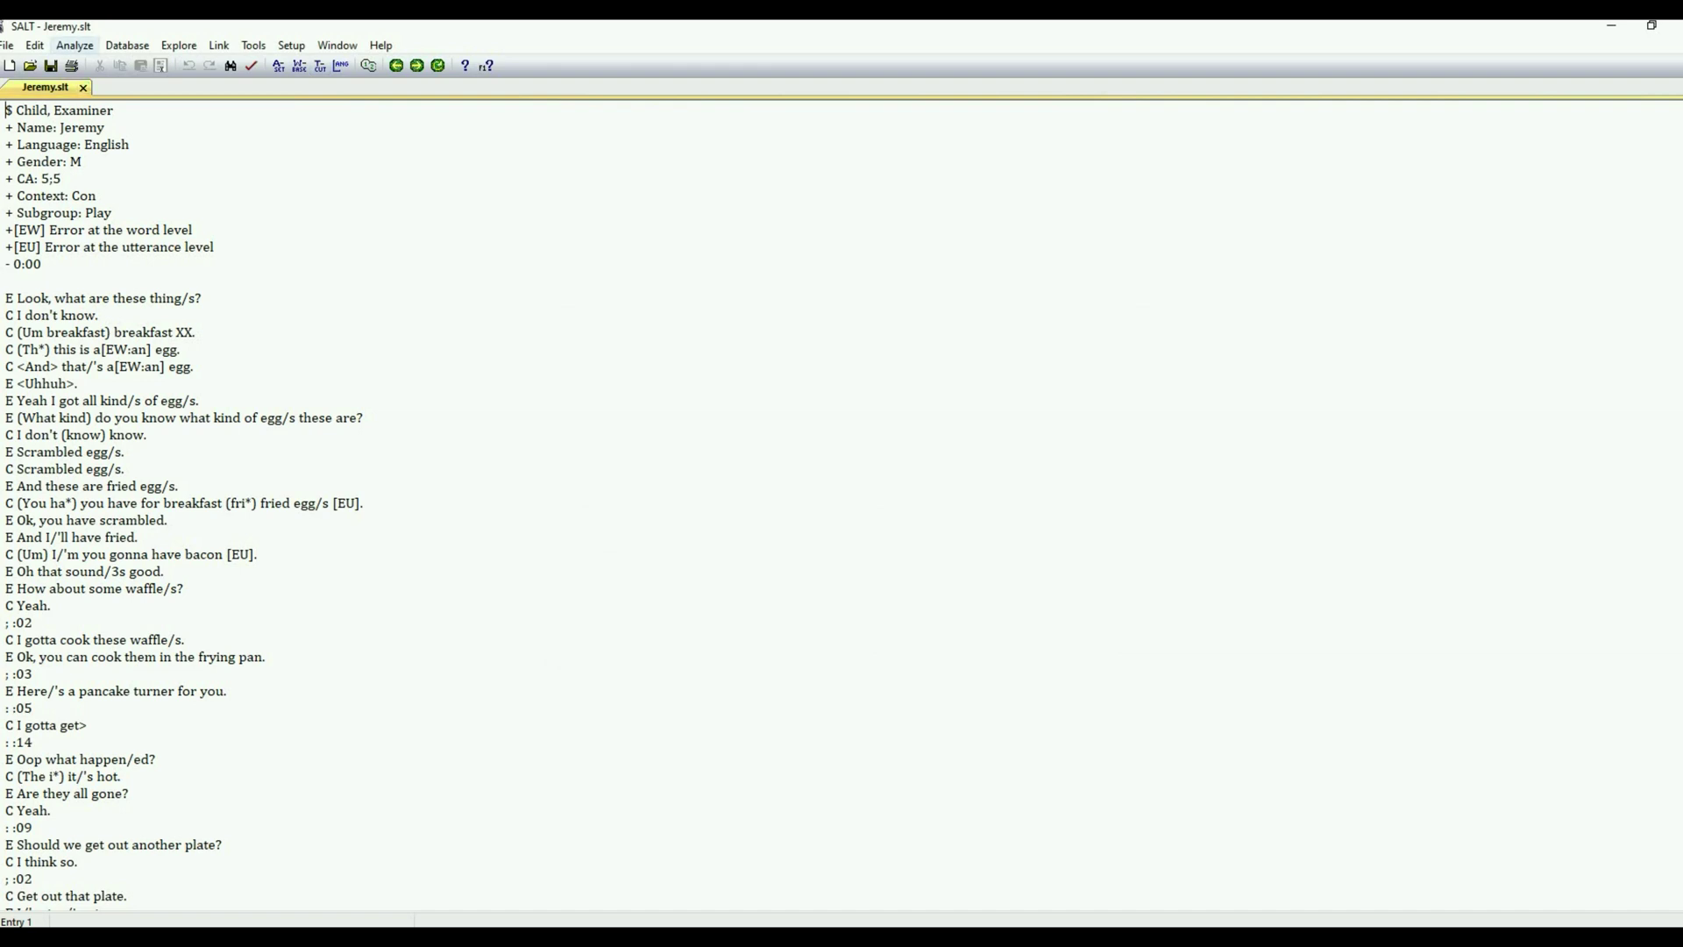
Generate the Standard Measures Report for the transcript and view it through the Errors section.
left_click(75, 45)
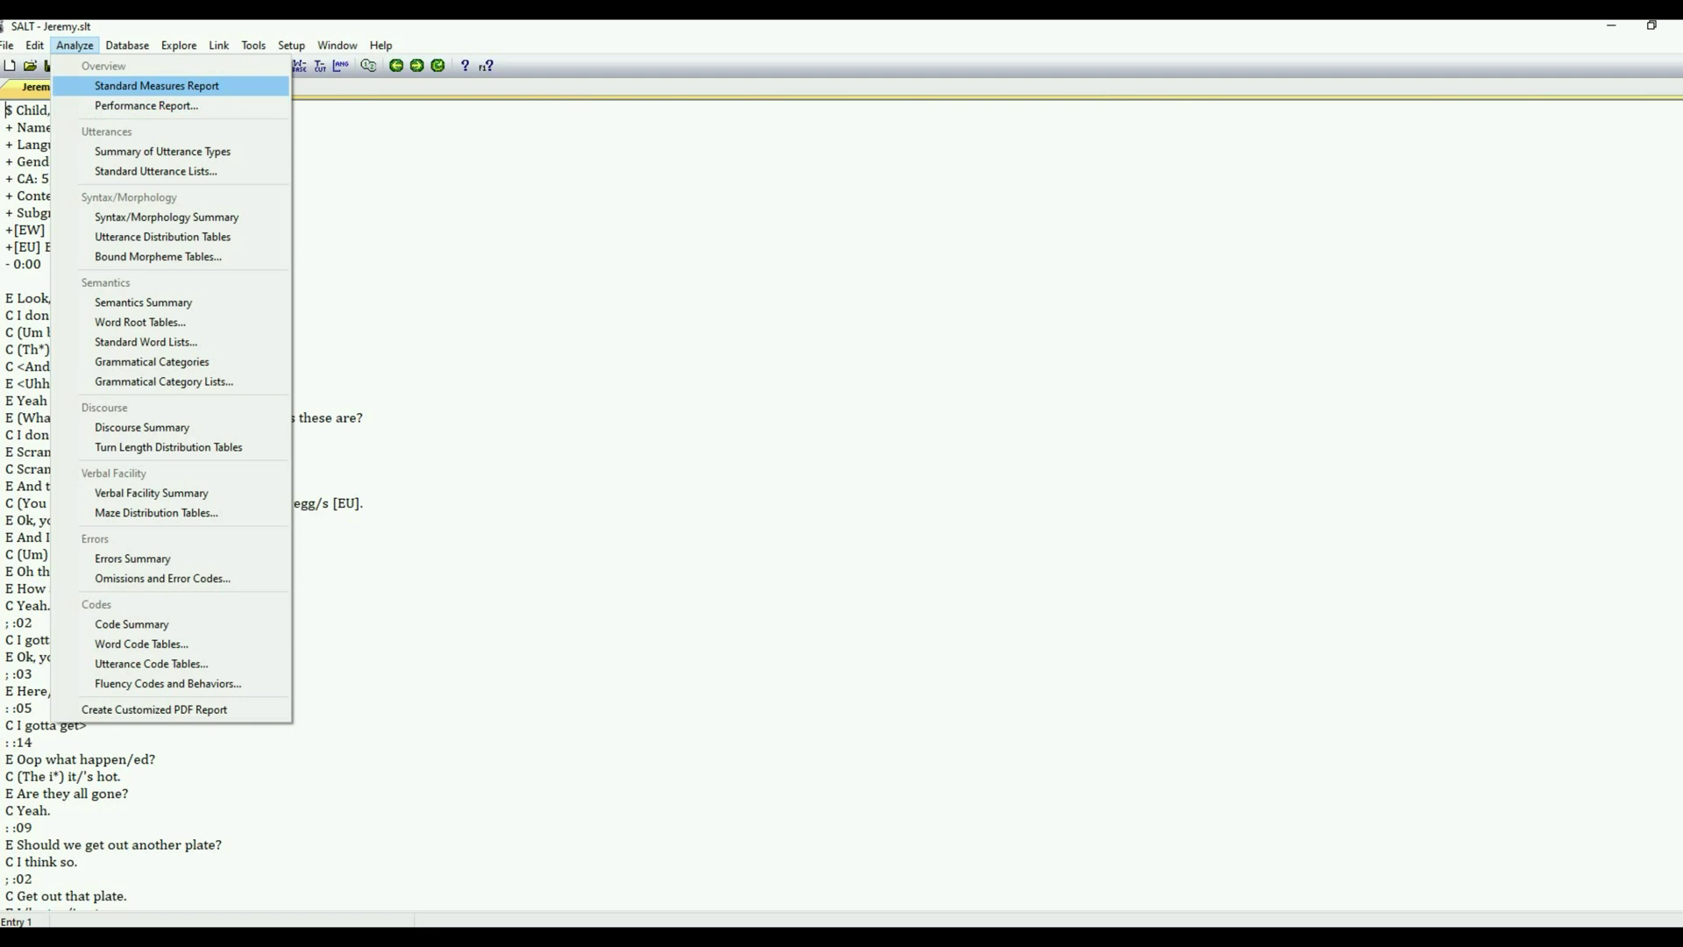
key("Return")
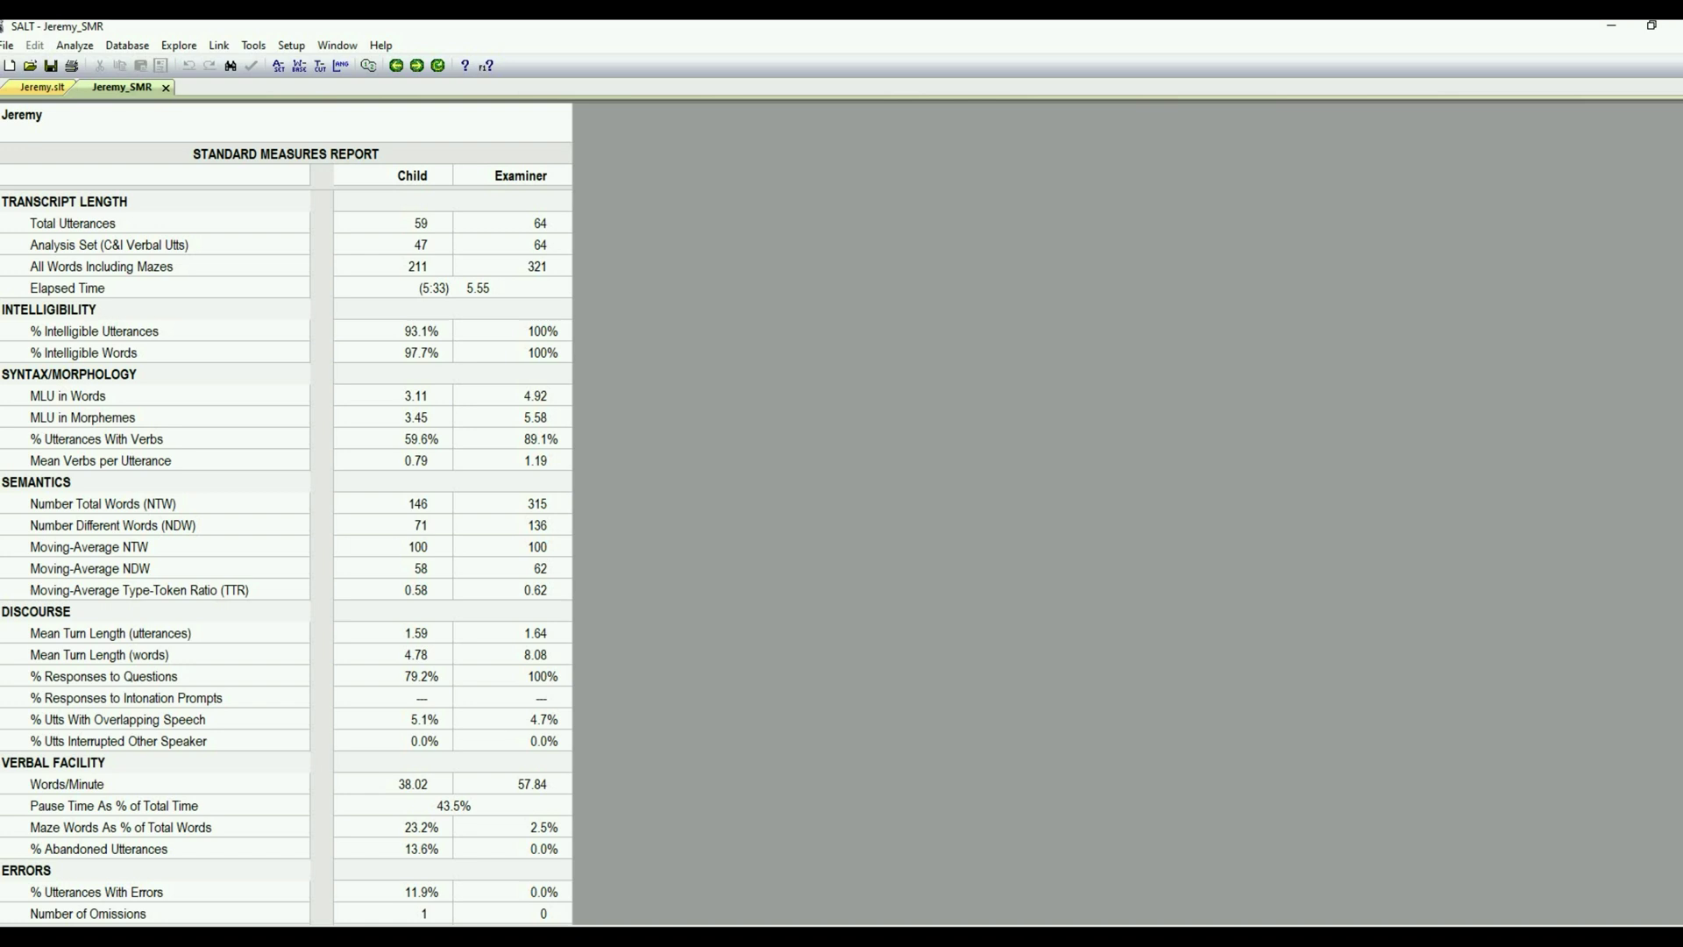
scroll(286, 513, "down", 2)
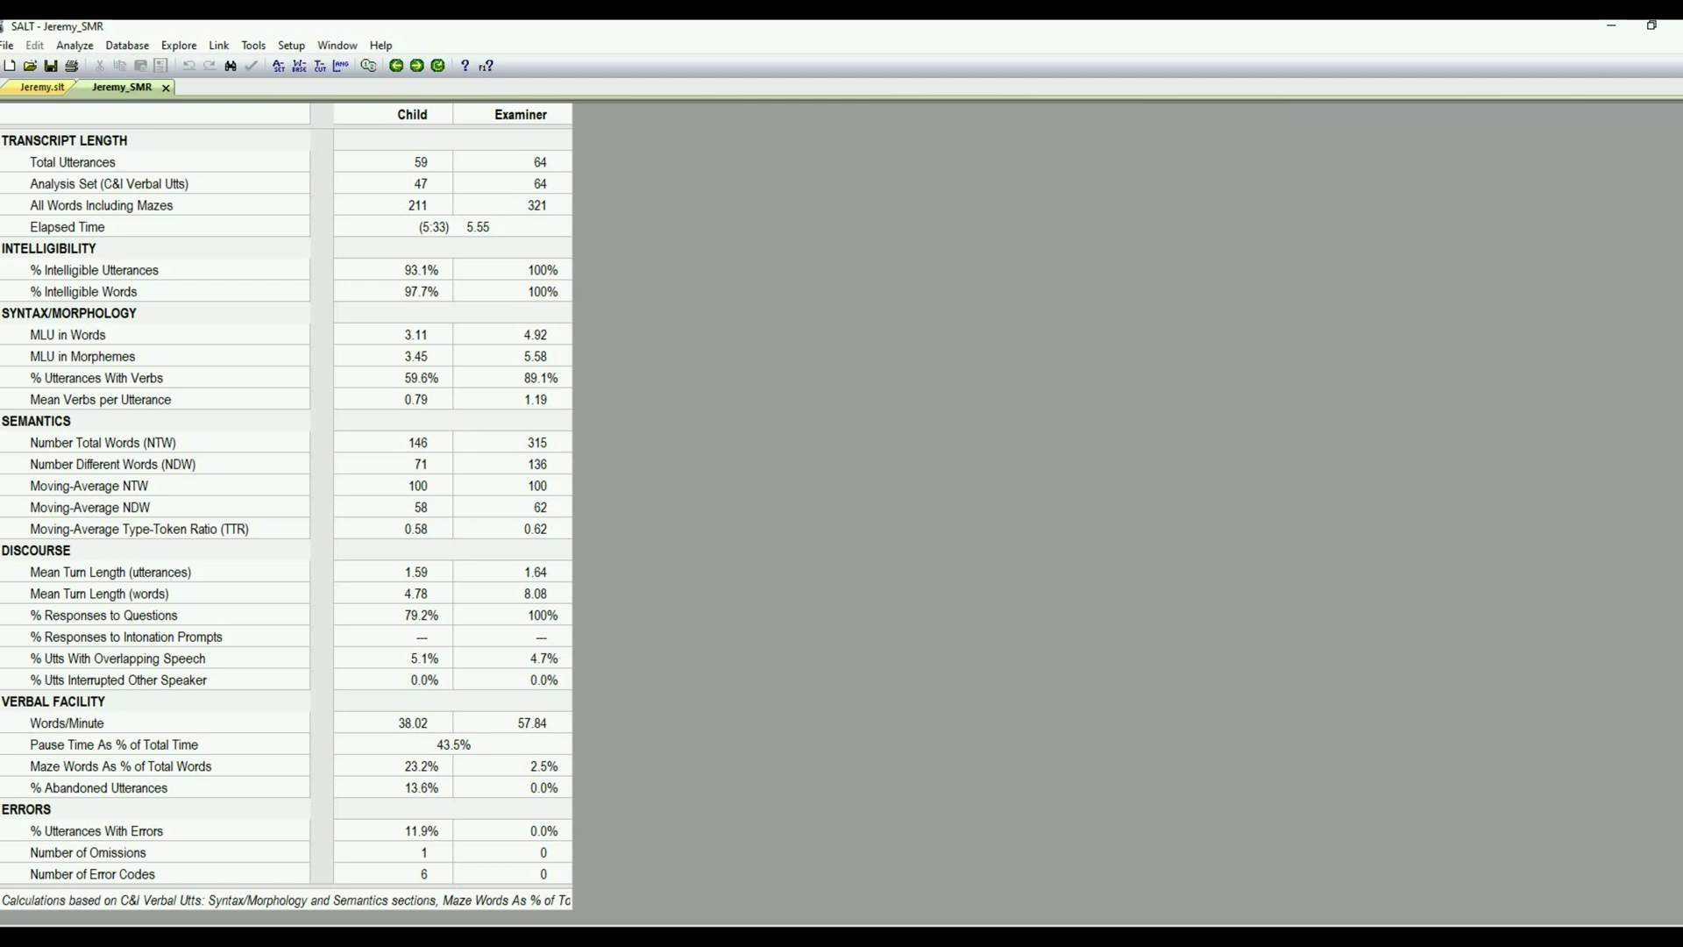
Generate the Performance Report with the prefilled speaker name, male gender and 1st speaker as target.
left_click(74, 45)
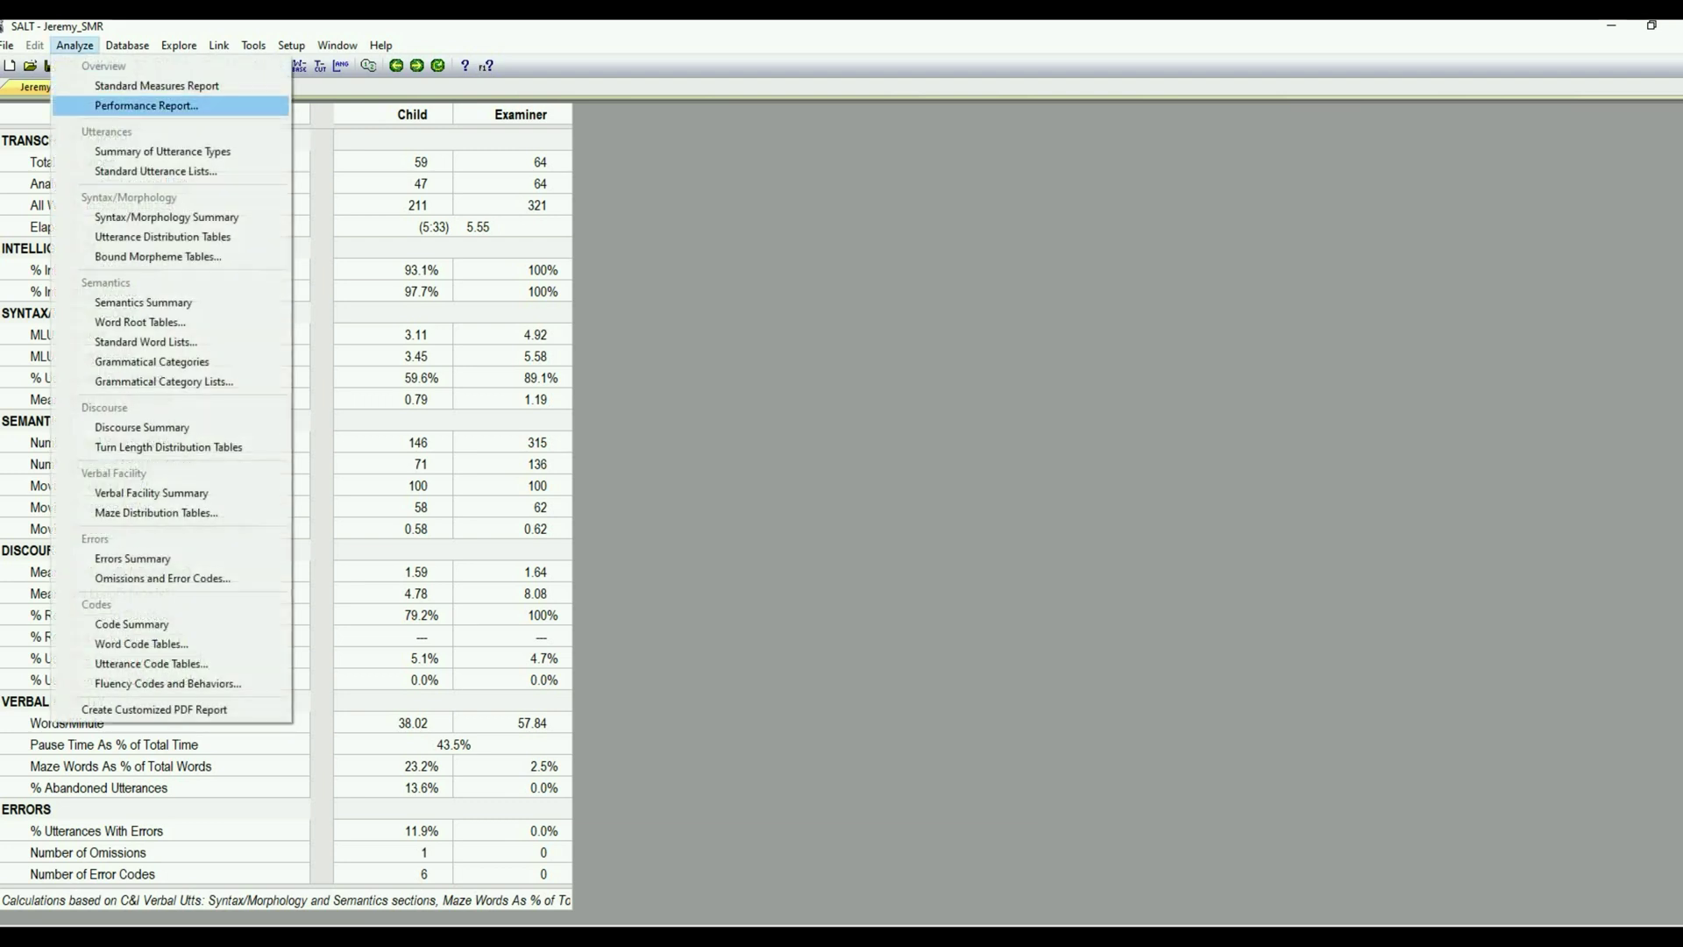
key("Return")
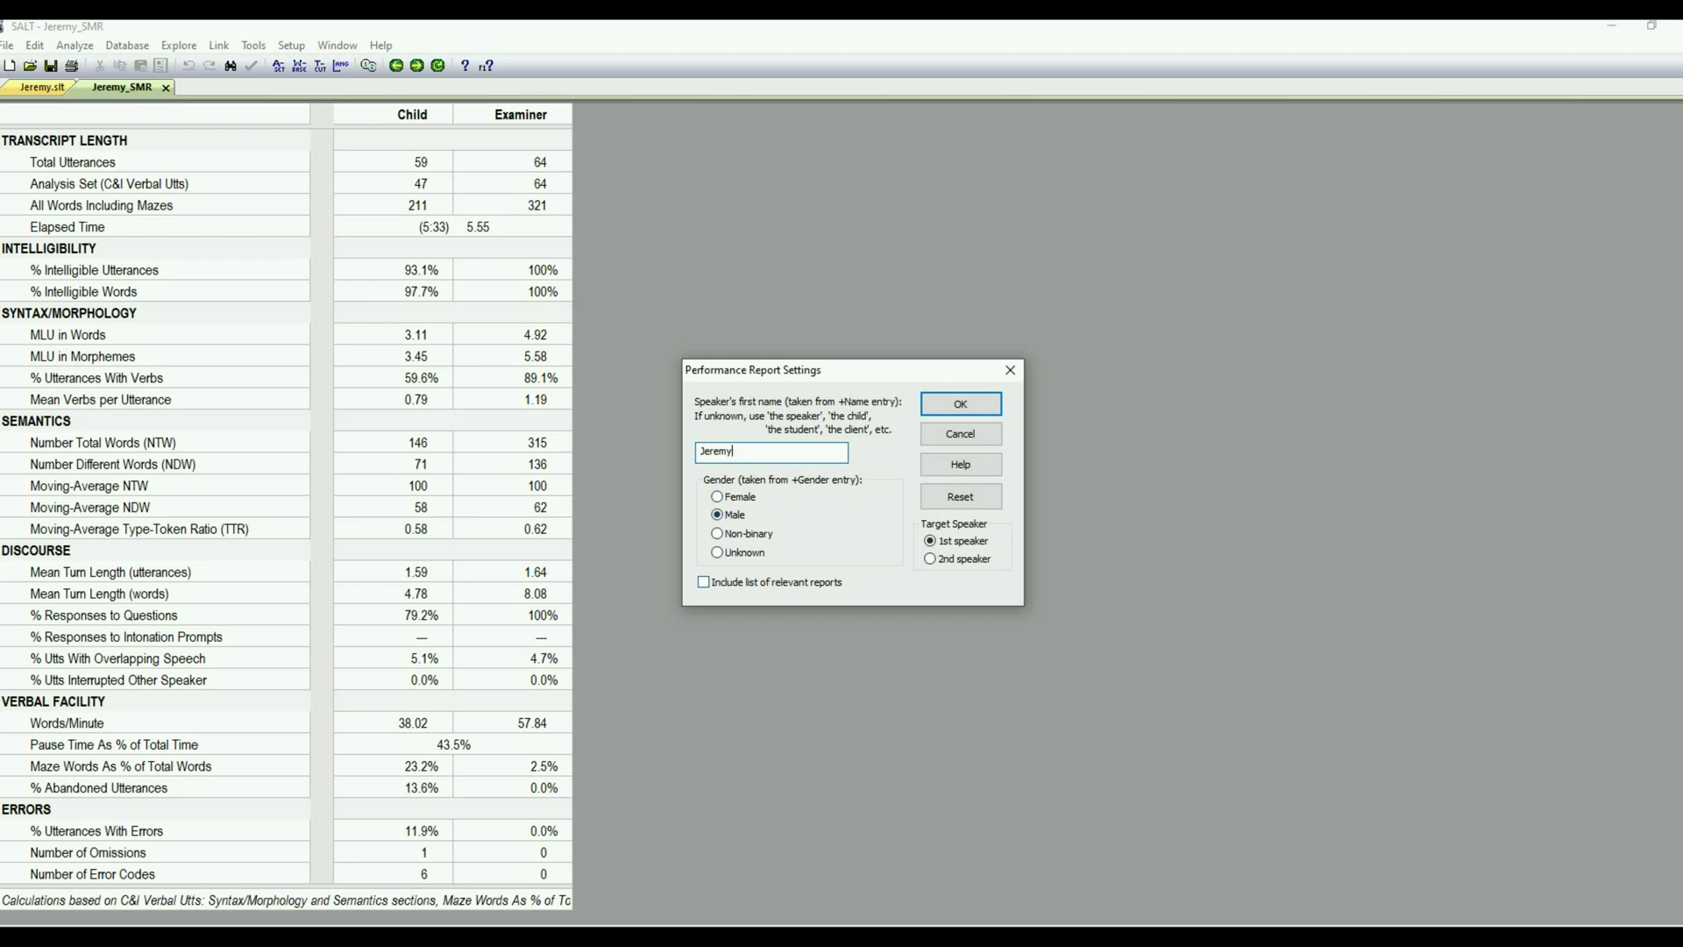
key("Return")
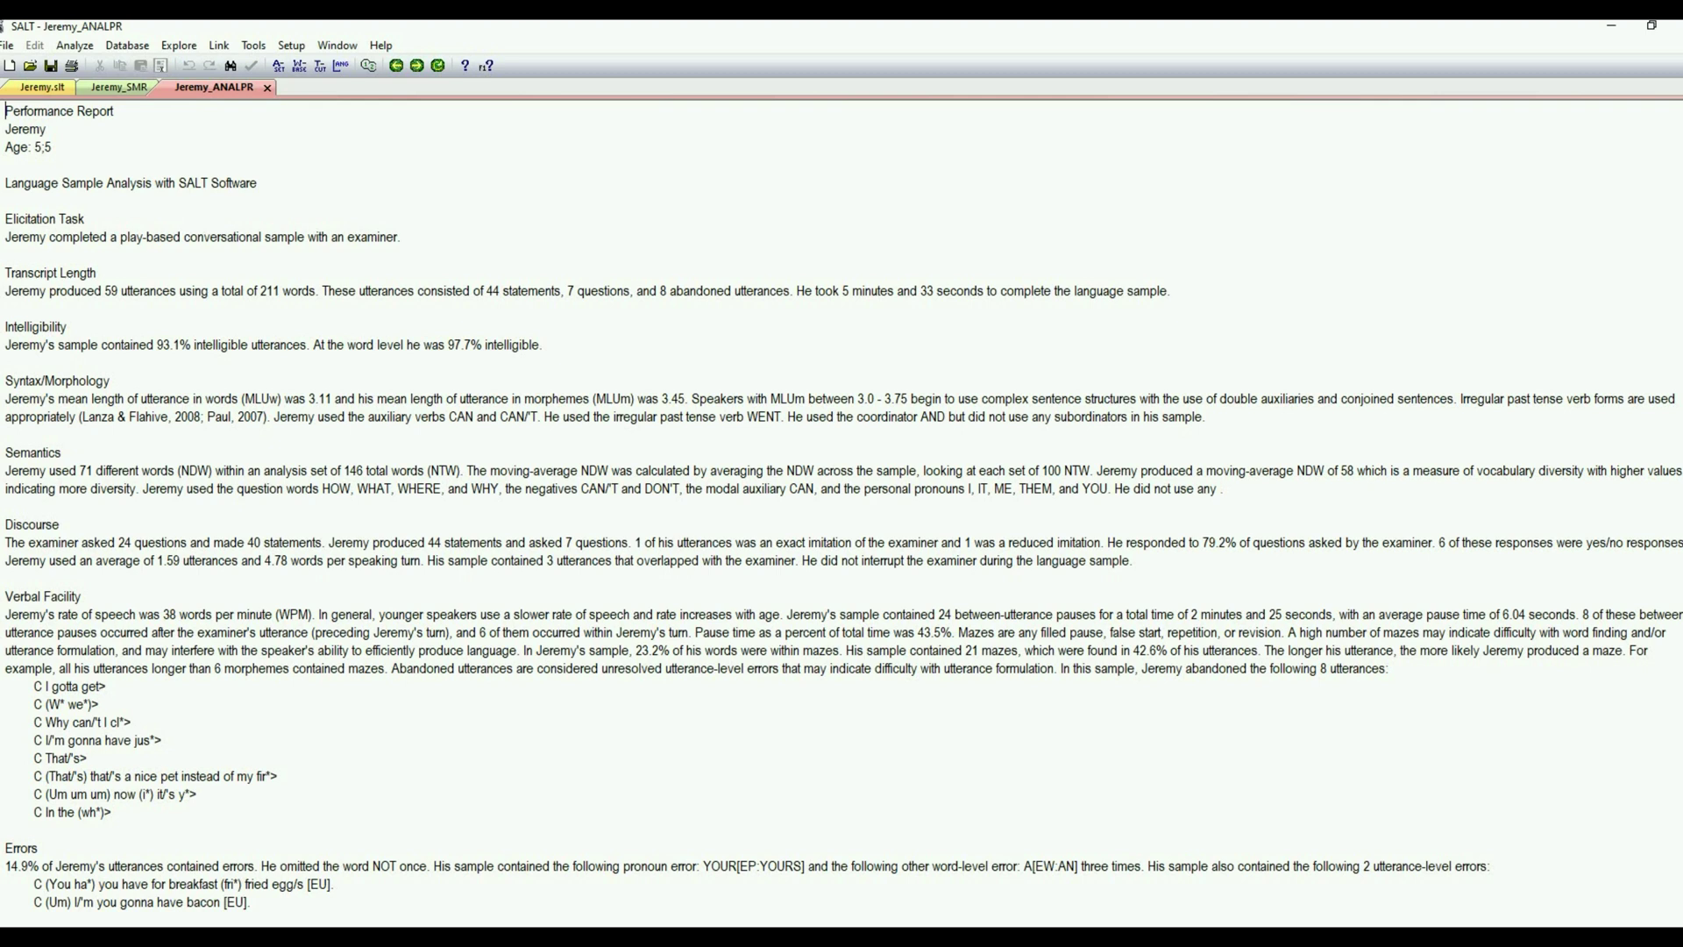
Check the file formats available for saving the Performance Report without saving it.
left_click(7, 44)
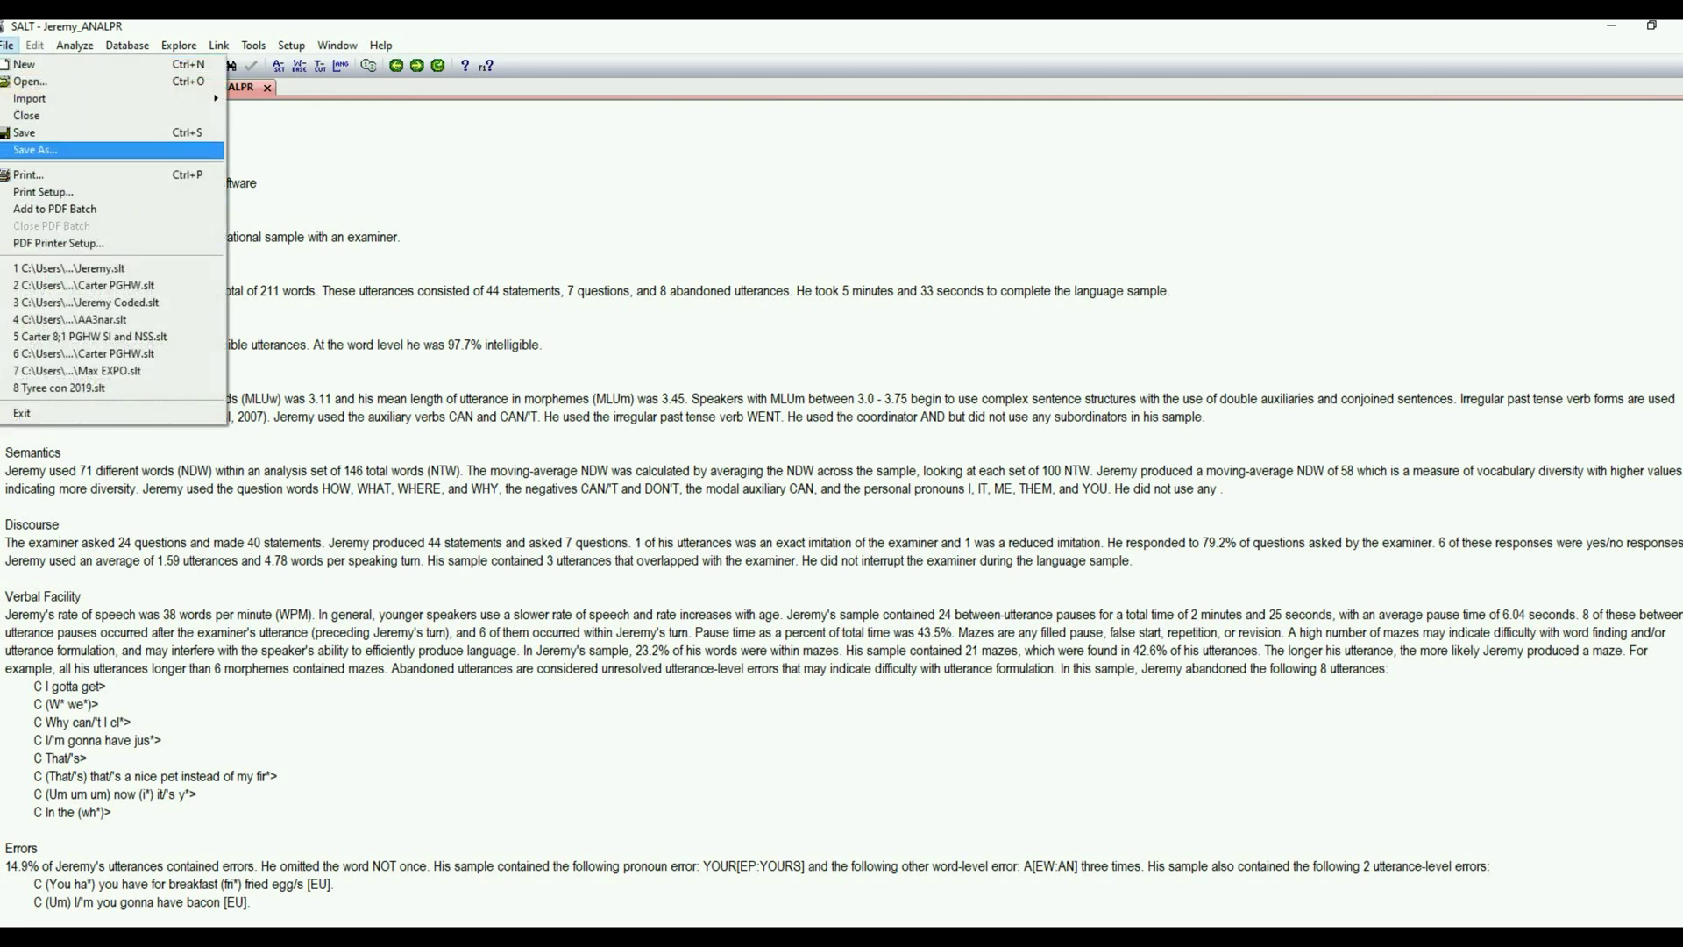
key("Return")
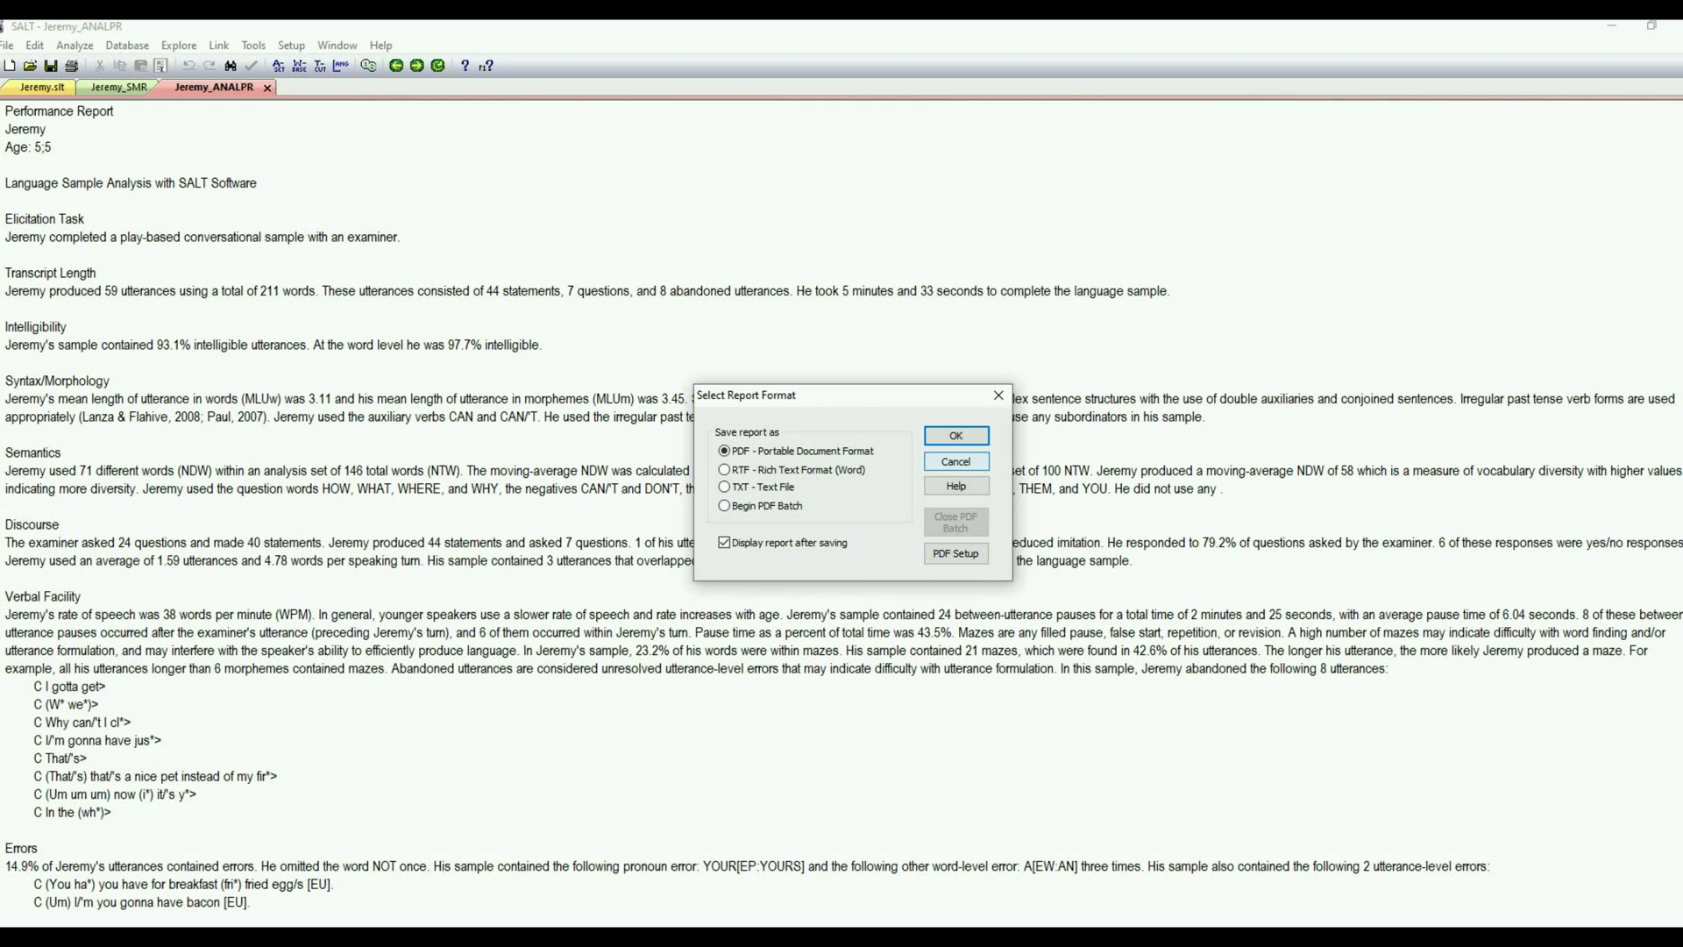
key("Tab")
key("Return")
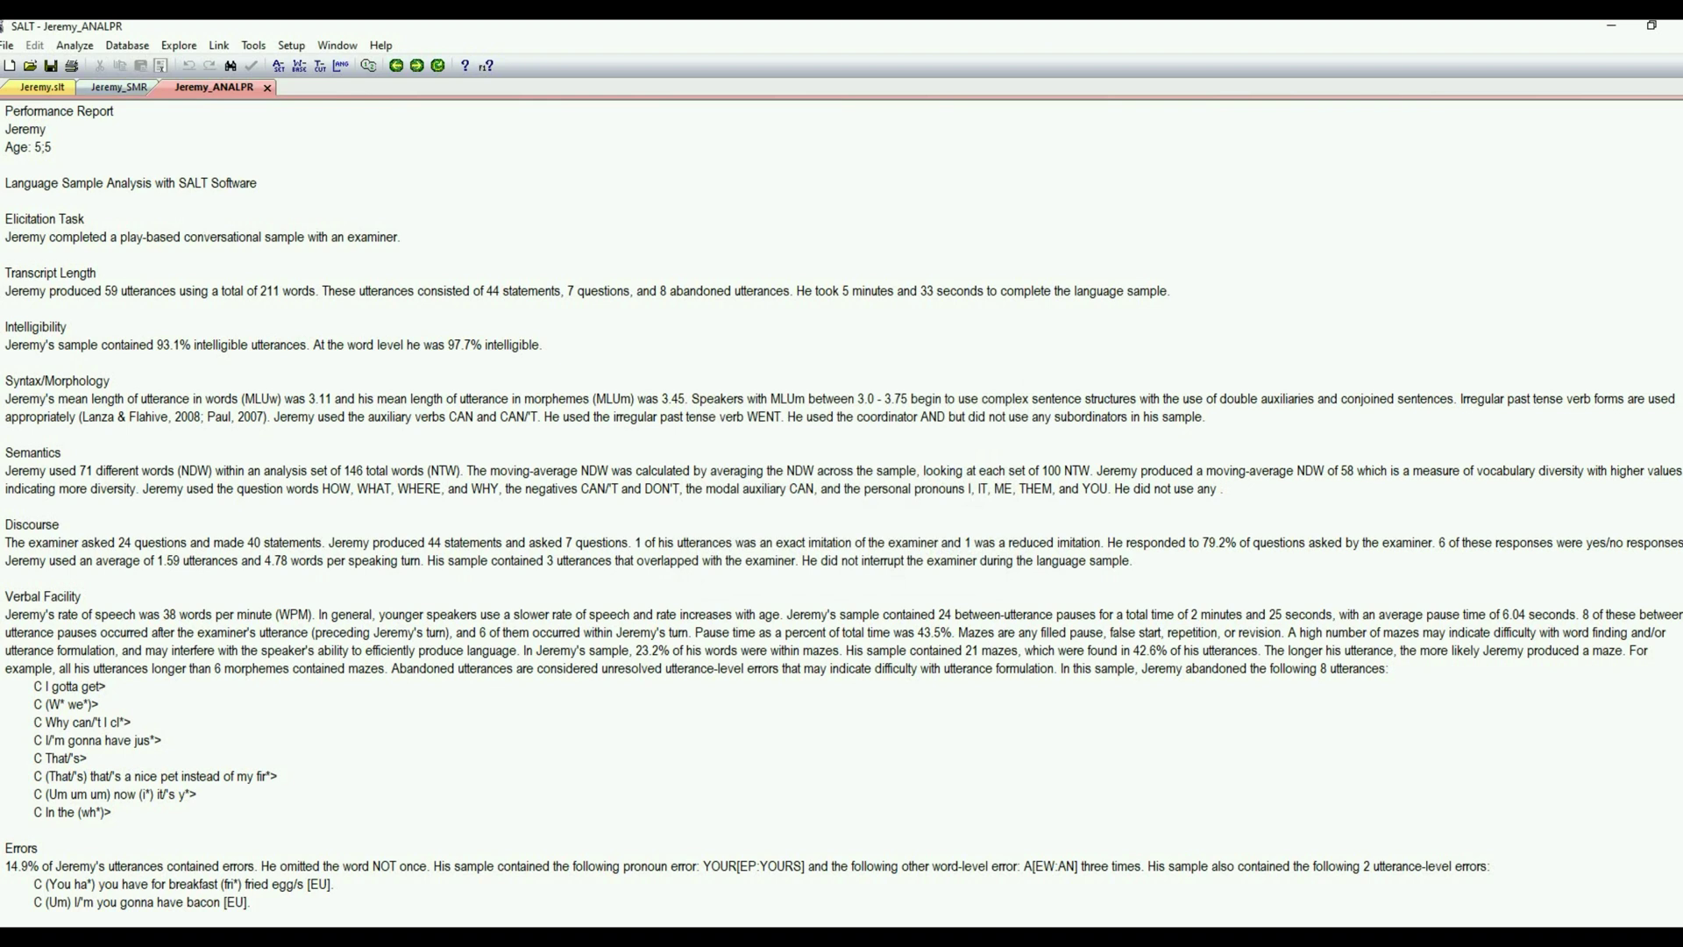
Generate the Summary of Utterance Types report and look over its total utterances and analysis set sections.
key("alt+a")
key("Down")
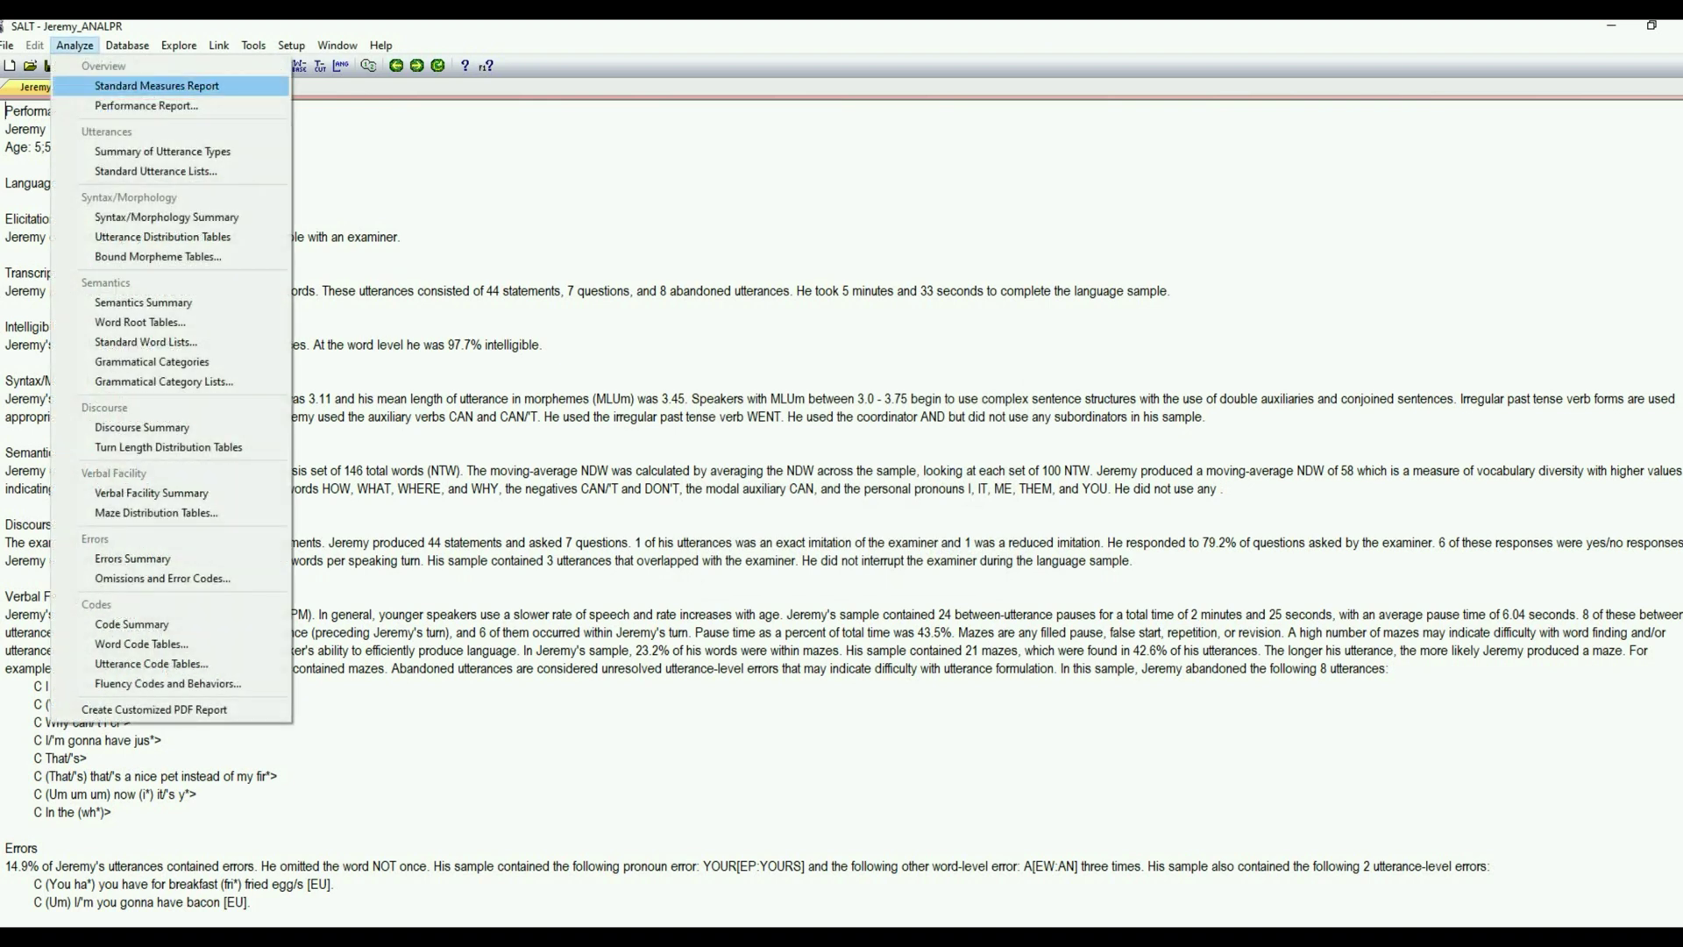
key("Down")
key("Down")
key("Down")
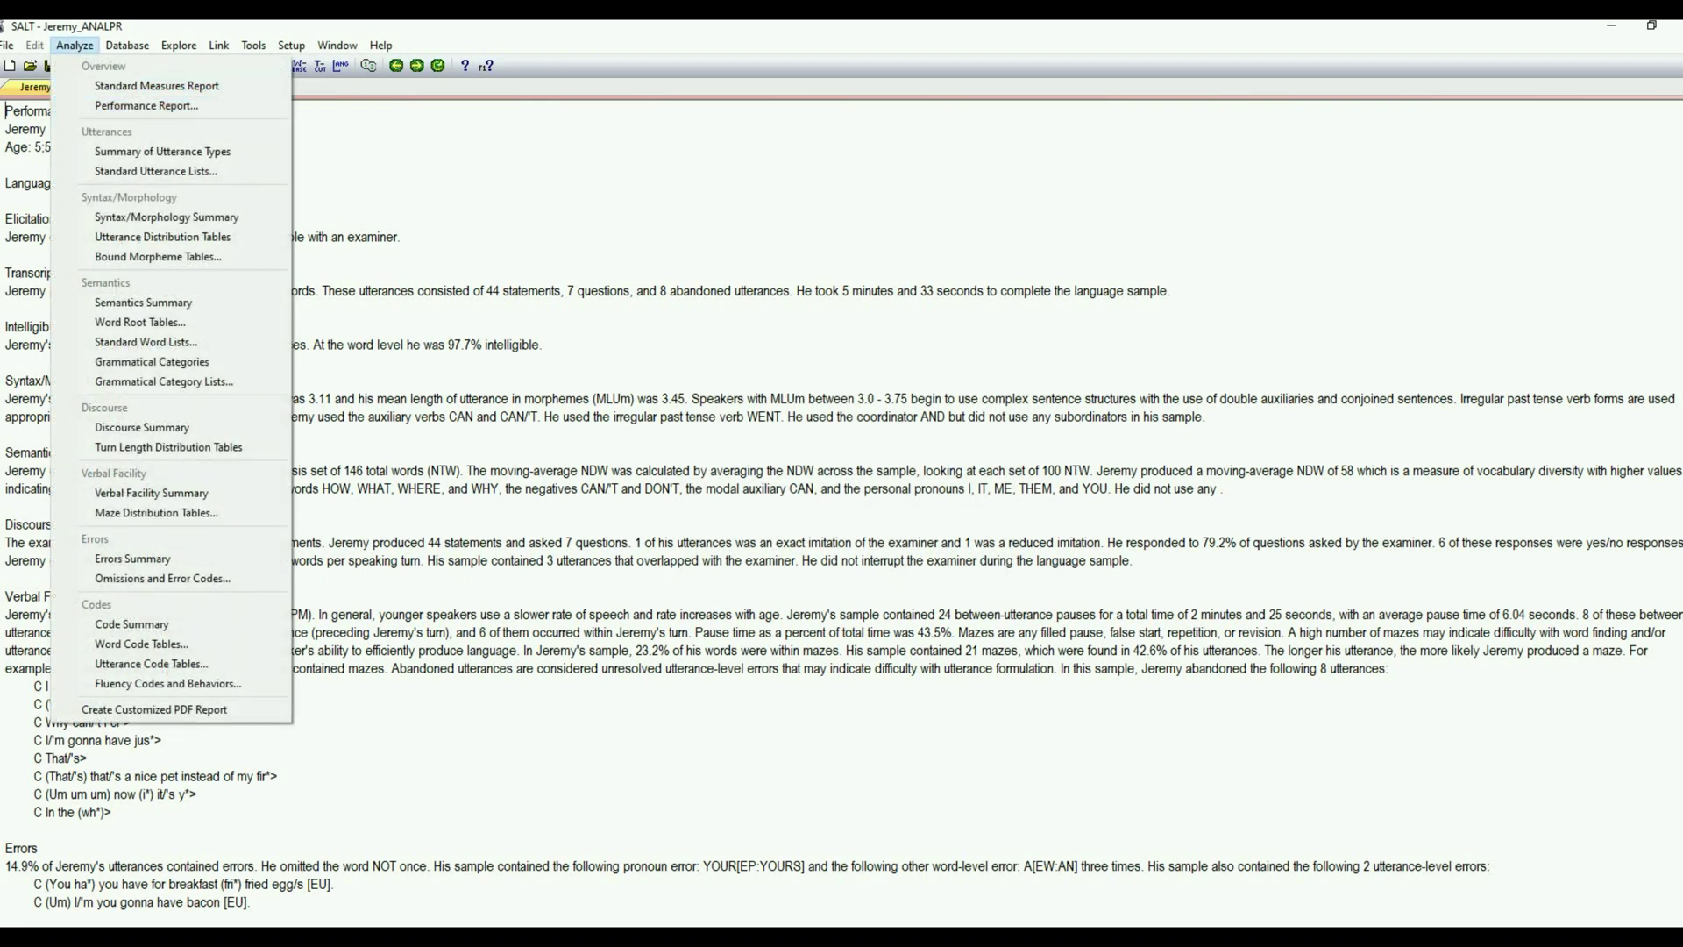
key("Up")
key("Return")
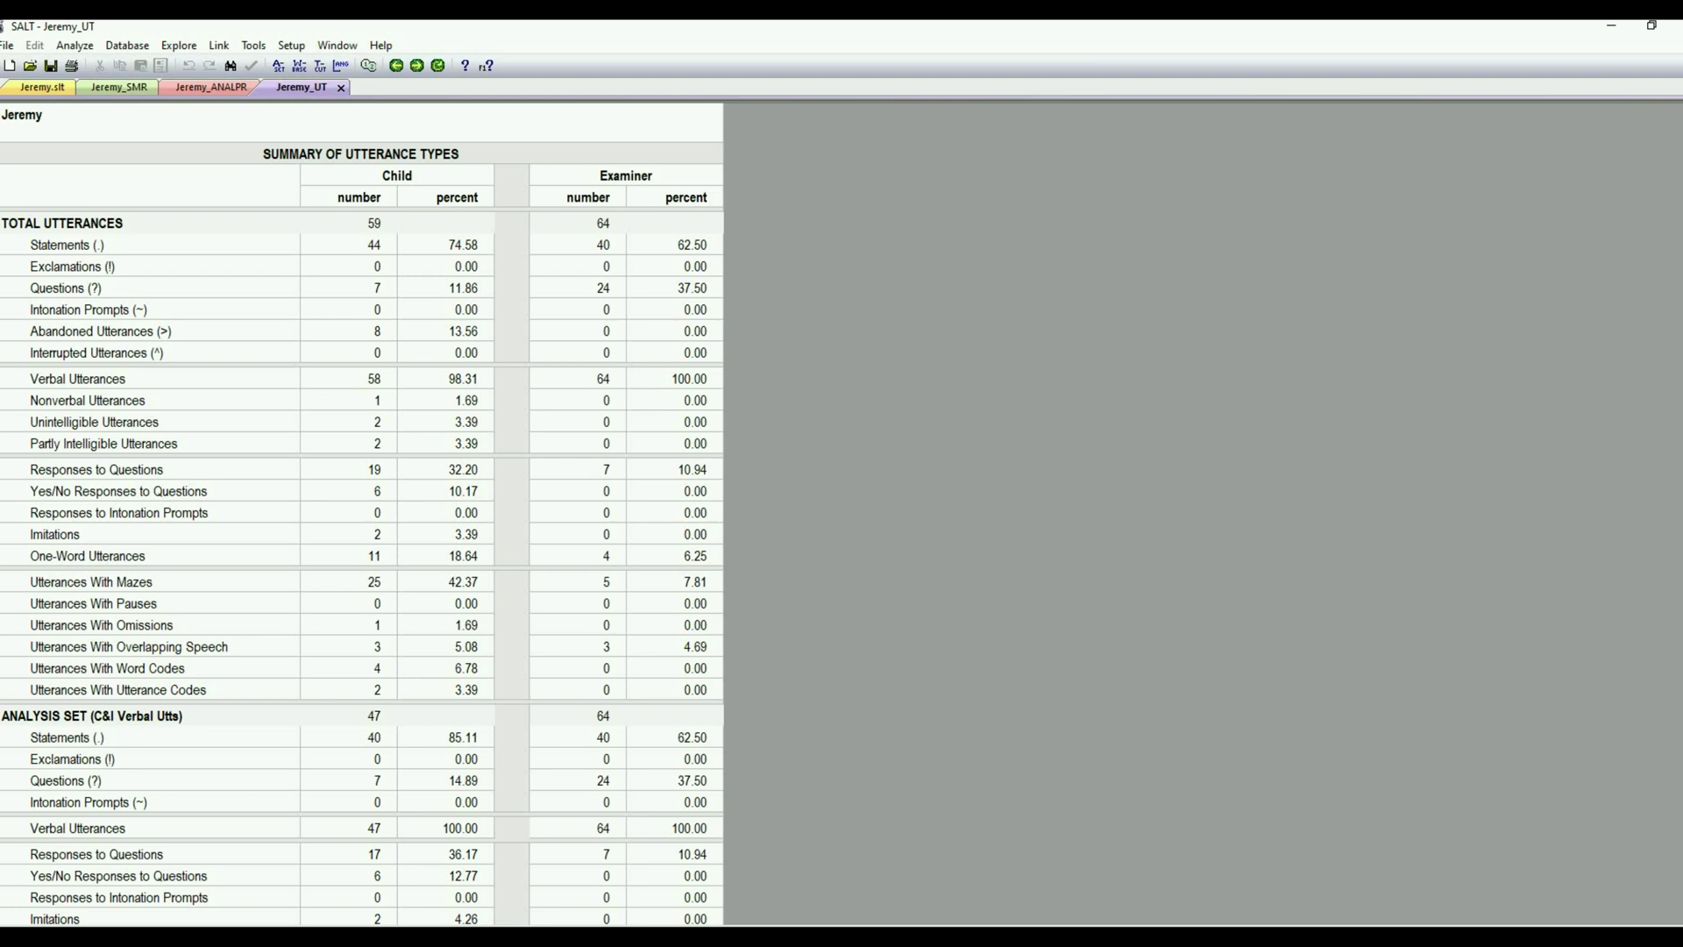
scroll(362, 512, "down", 2)
scroll(361, 513, "up", 2)
Generate the Syntax/Morphology Summary and the Semantics Summary for the transcript.
left_click(74, 44)
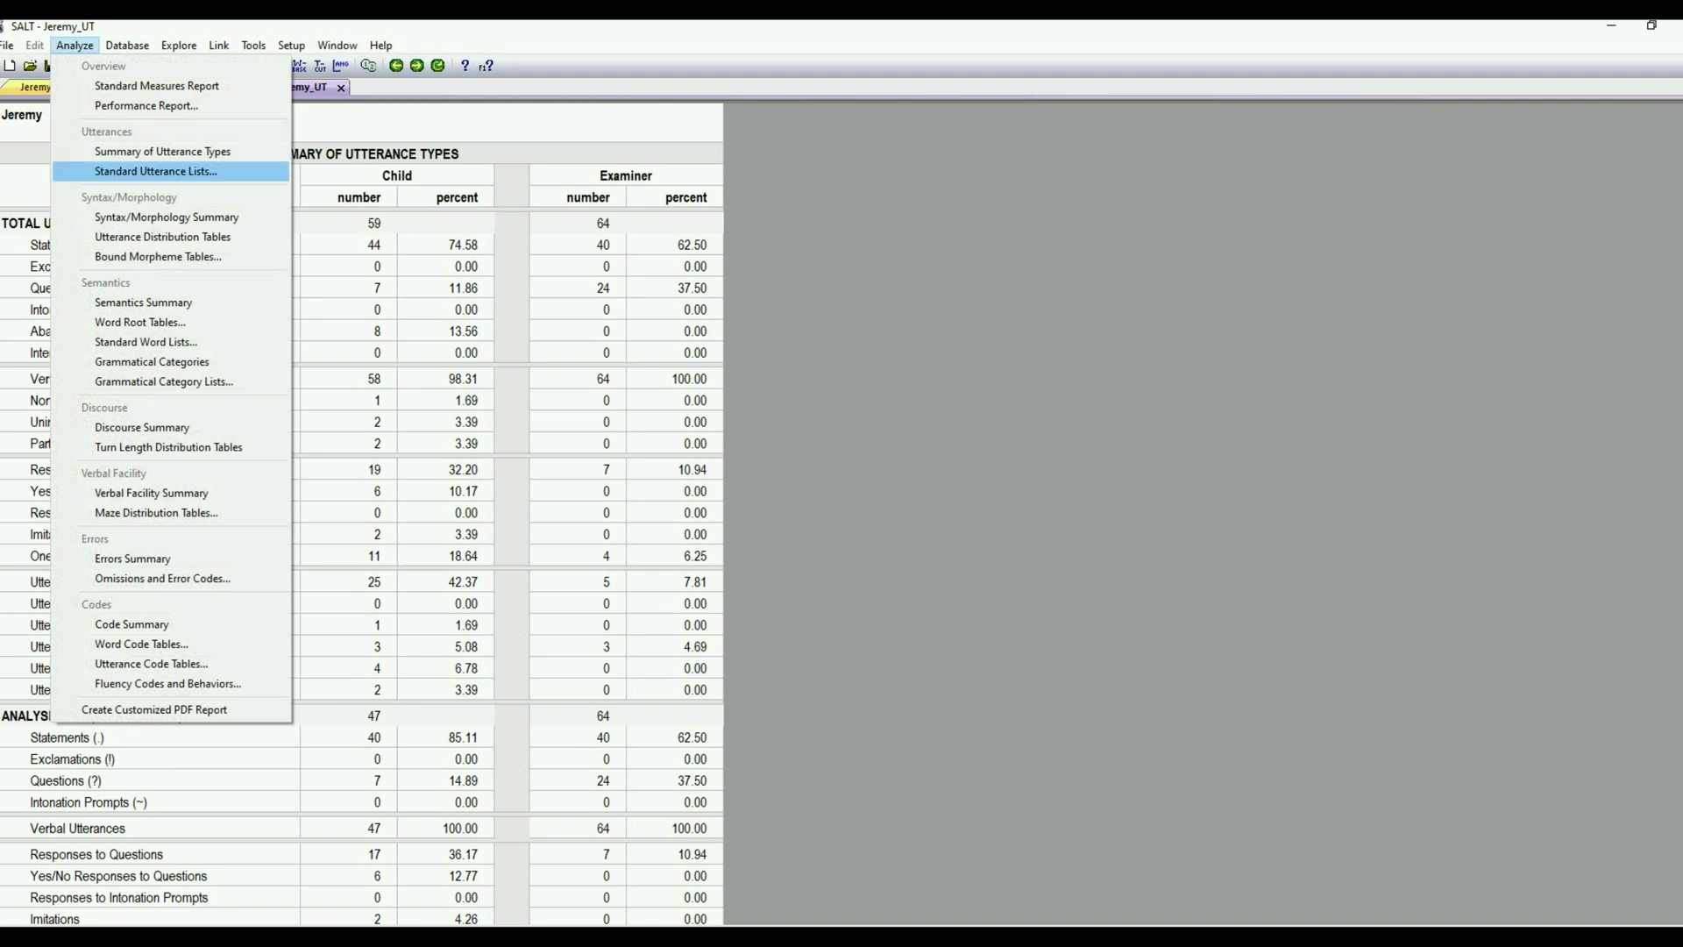
left_click(167, 217)
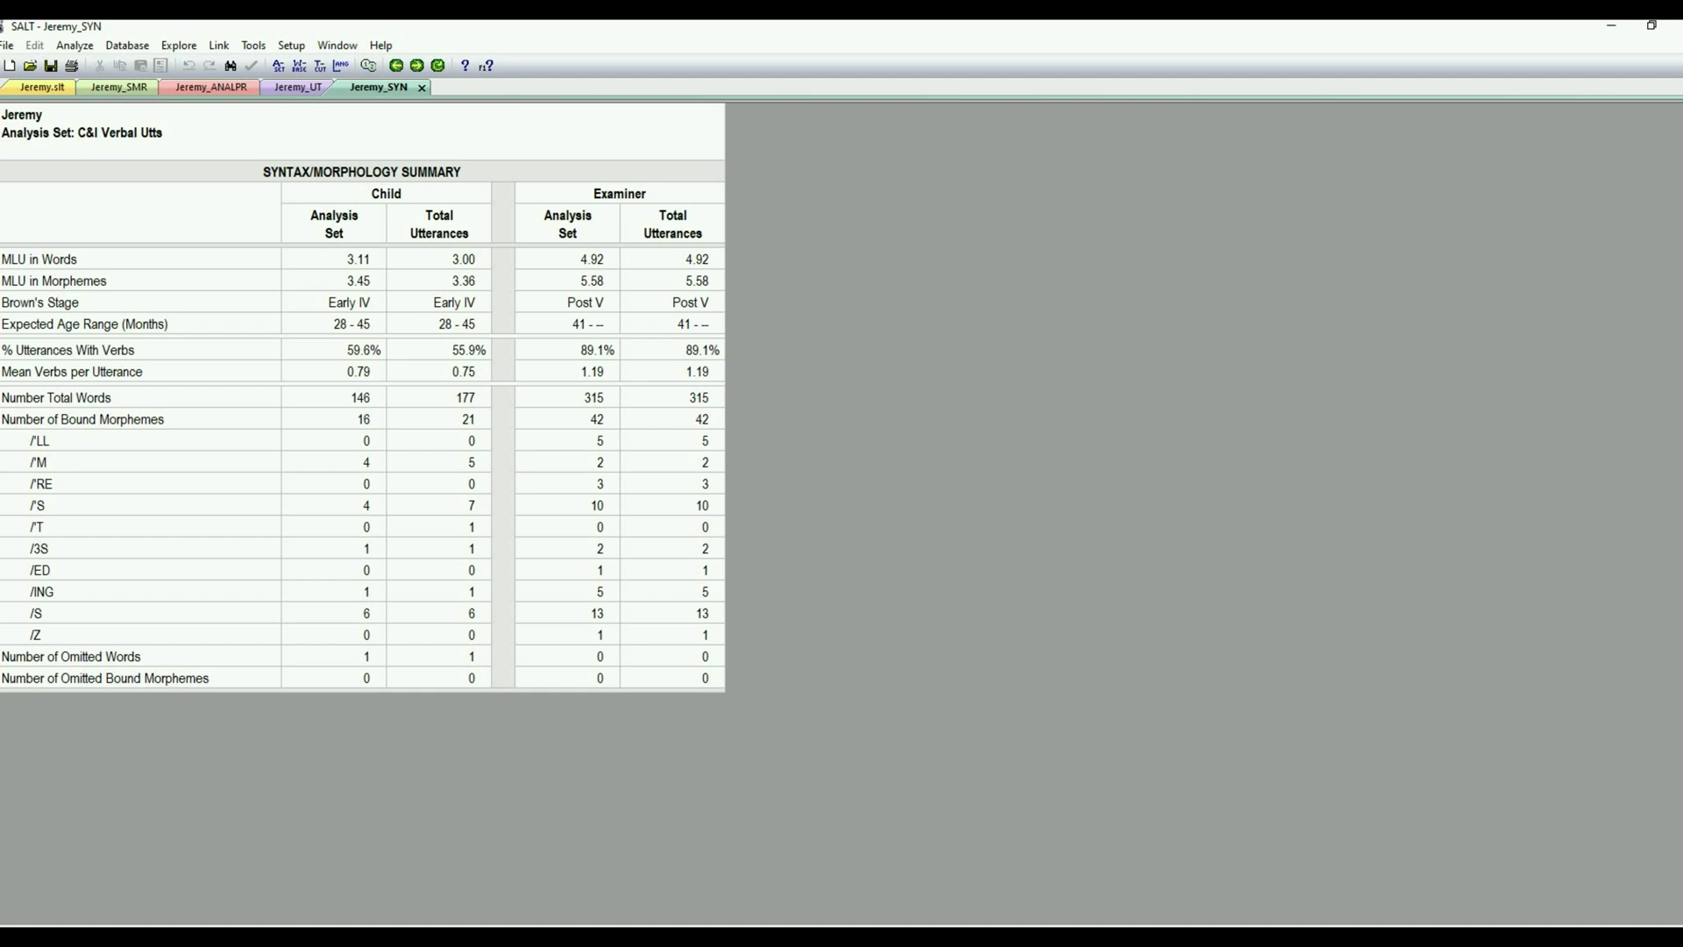
left_click(74, 45)
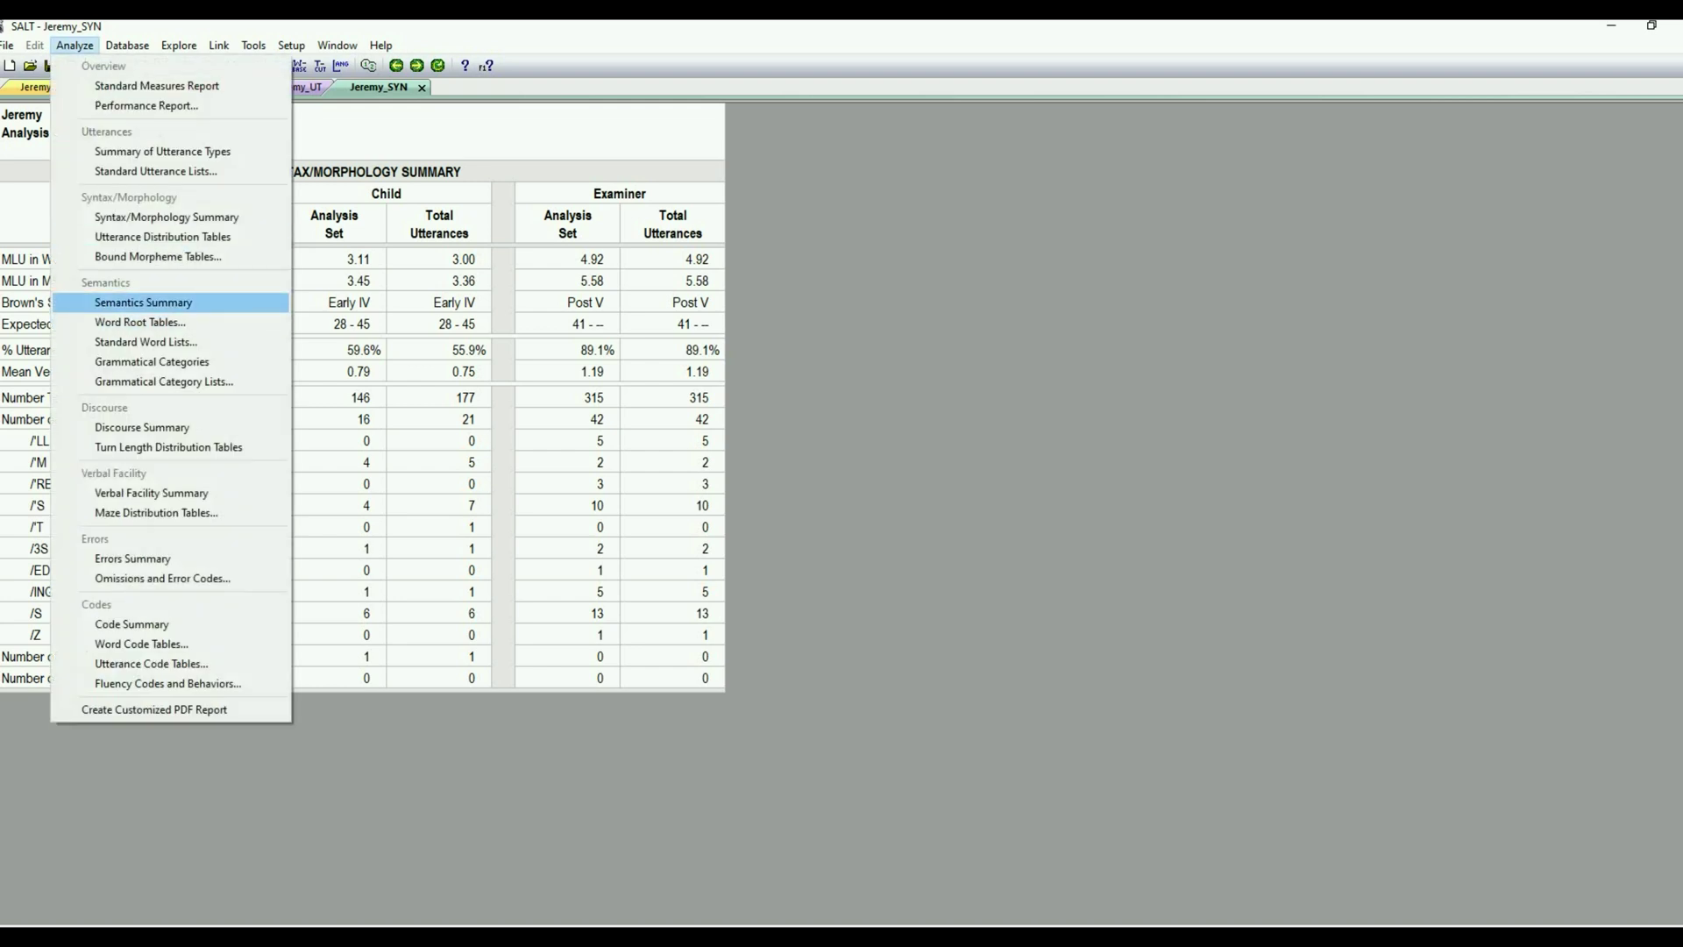
key("Return")
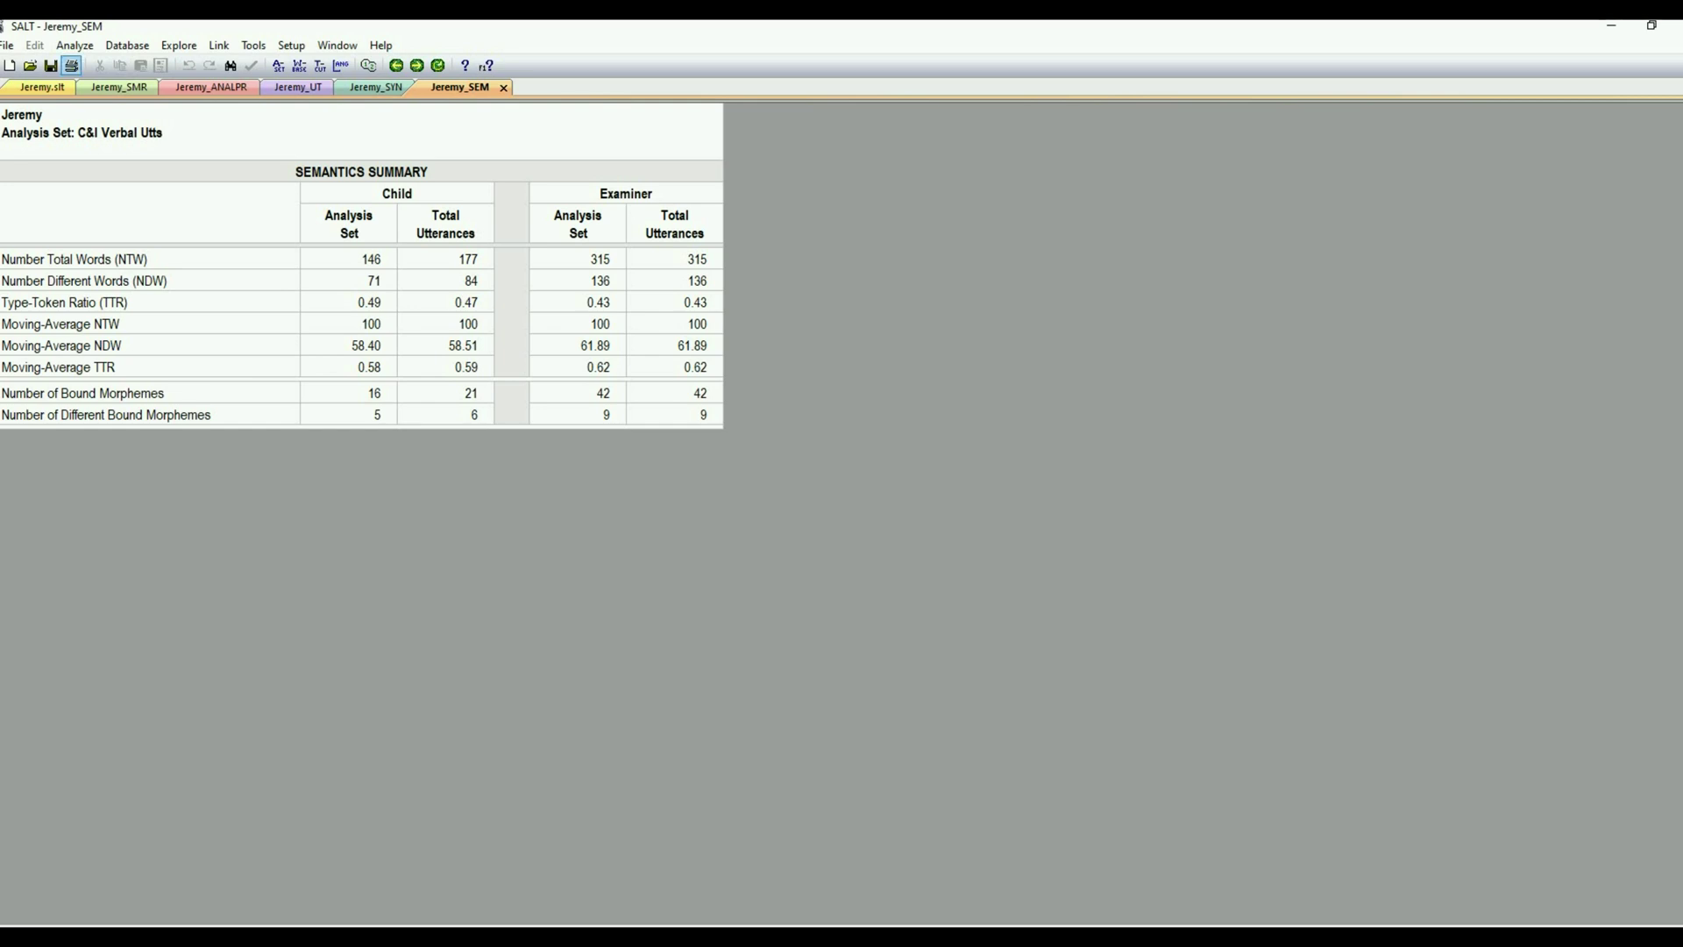
Generate the Discourse Summary and the Verbal Facility Summary, viewing the latter down to its abandoned utterances section.
left_click(74, 45)
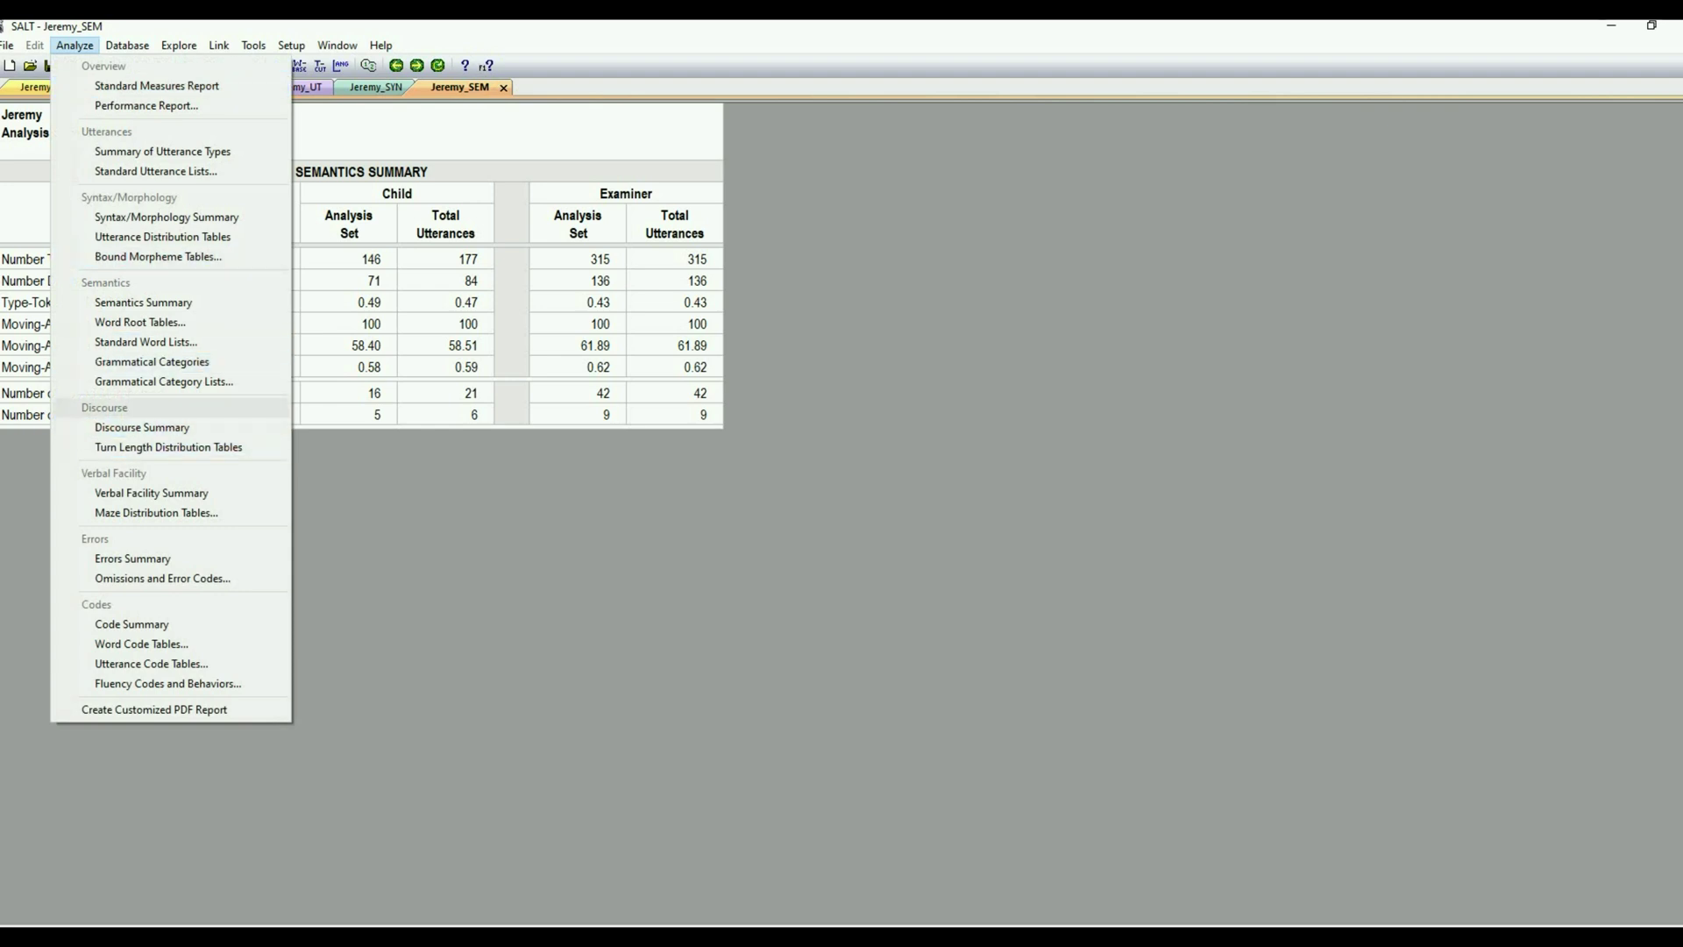
left_click(142, 427)
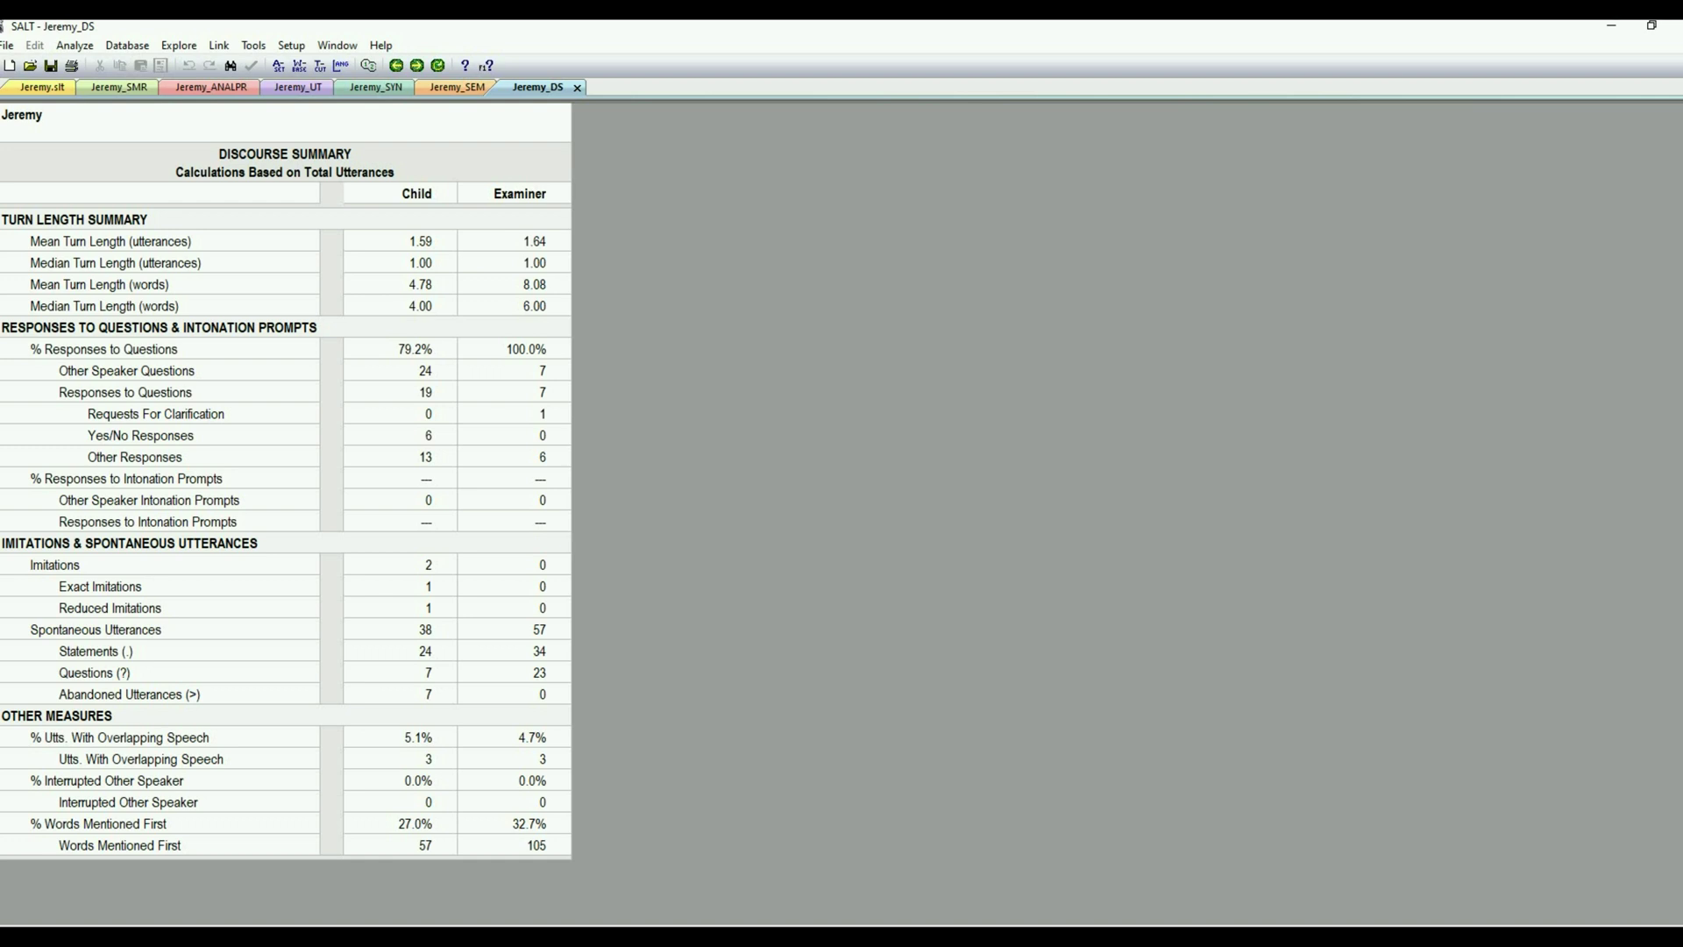
left_click(74, 44)
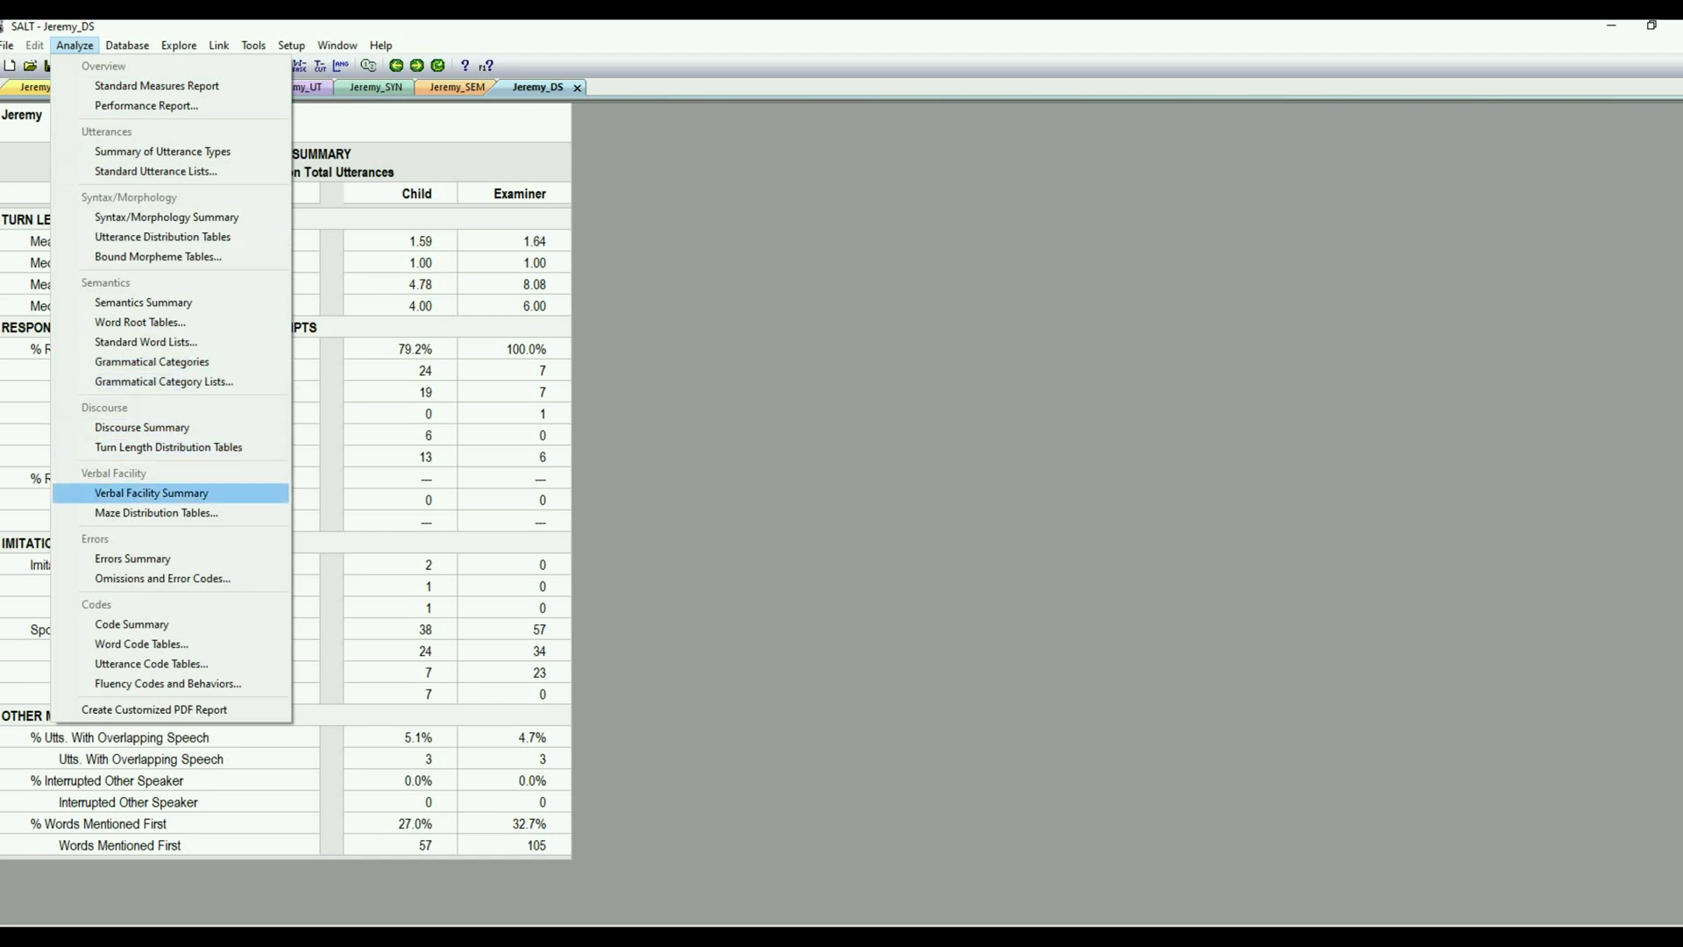
left_click(151, 493)
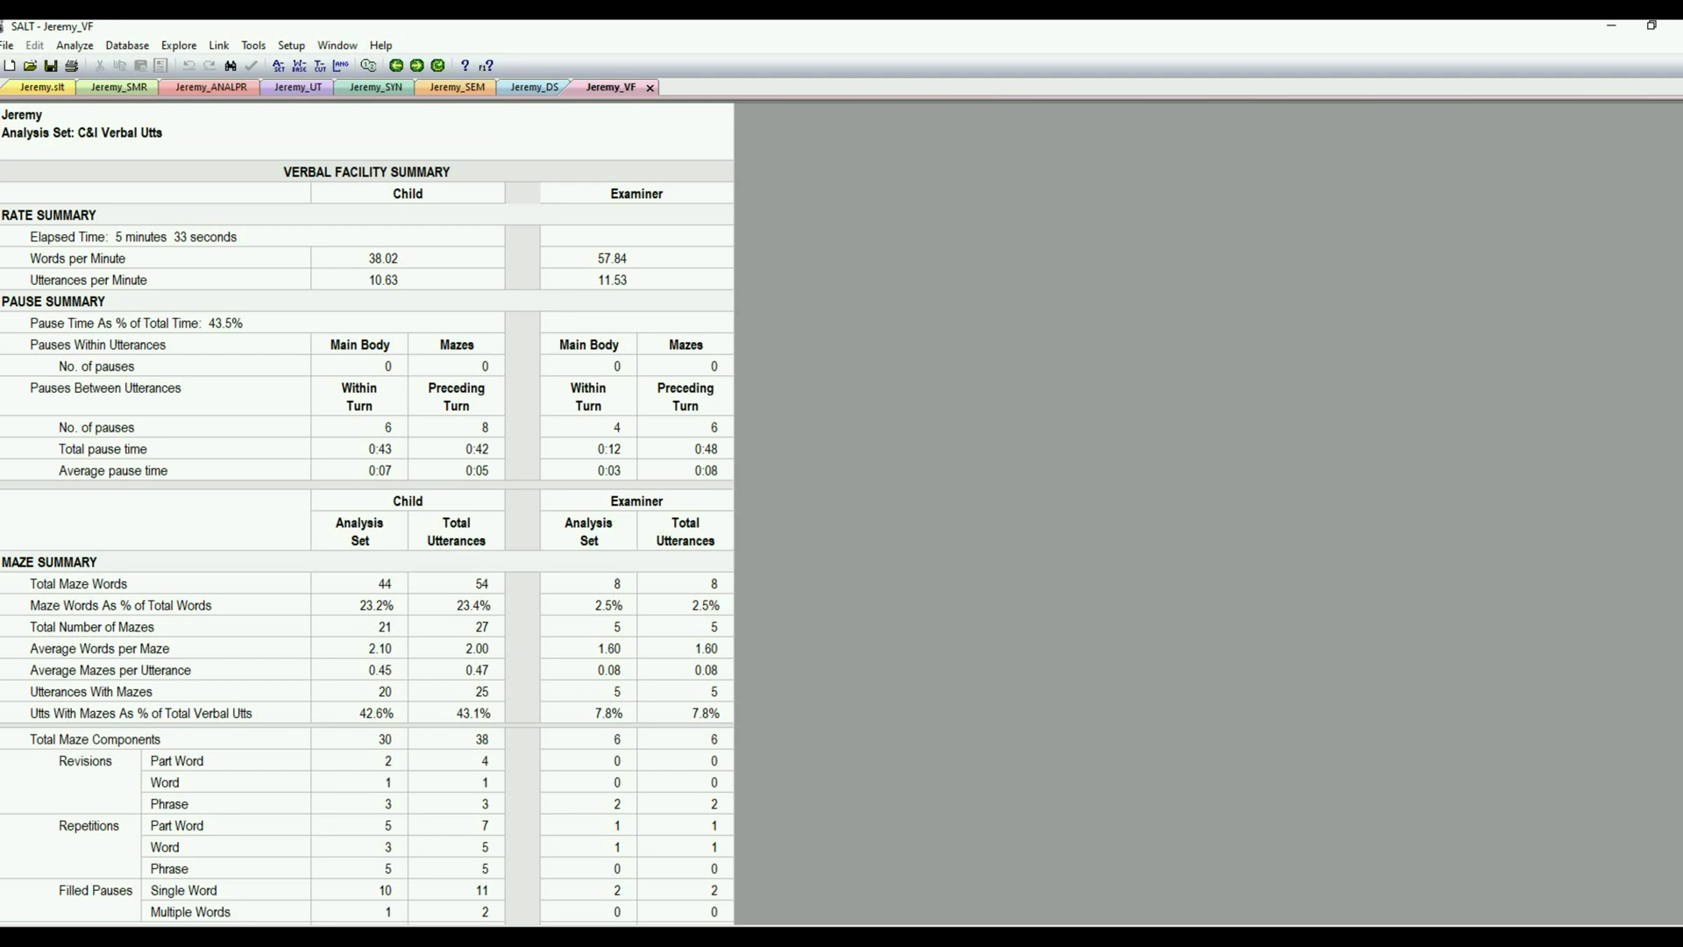
scroll(367, 517, "down", 3)
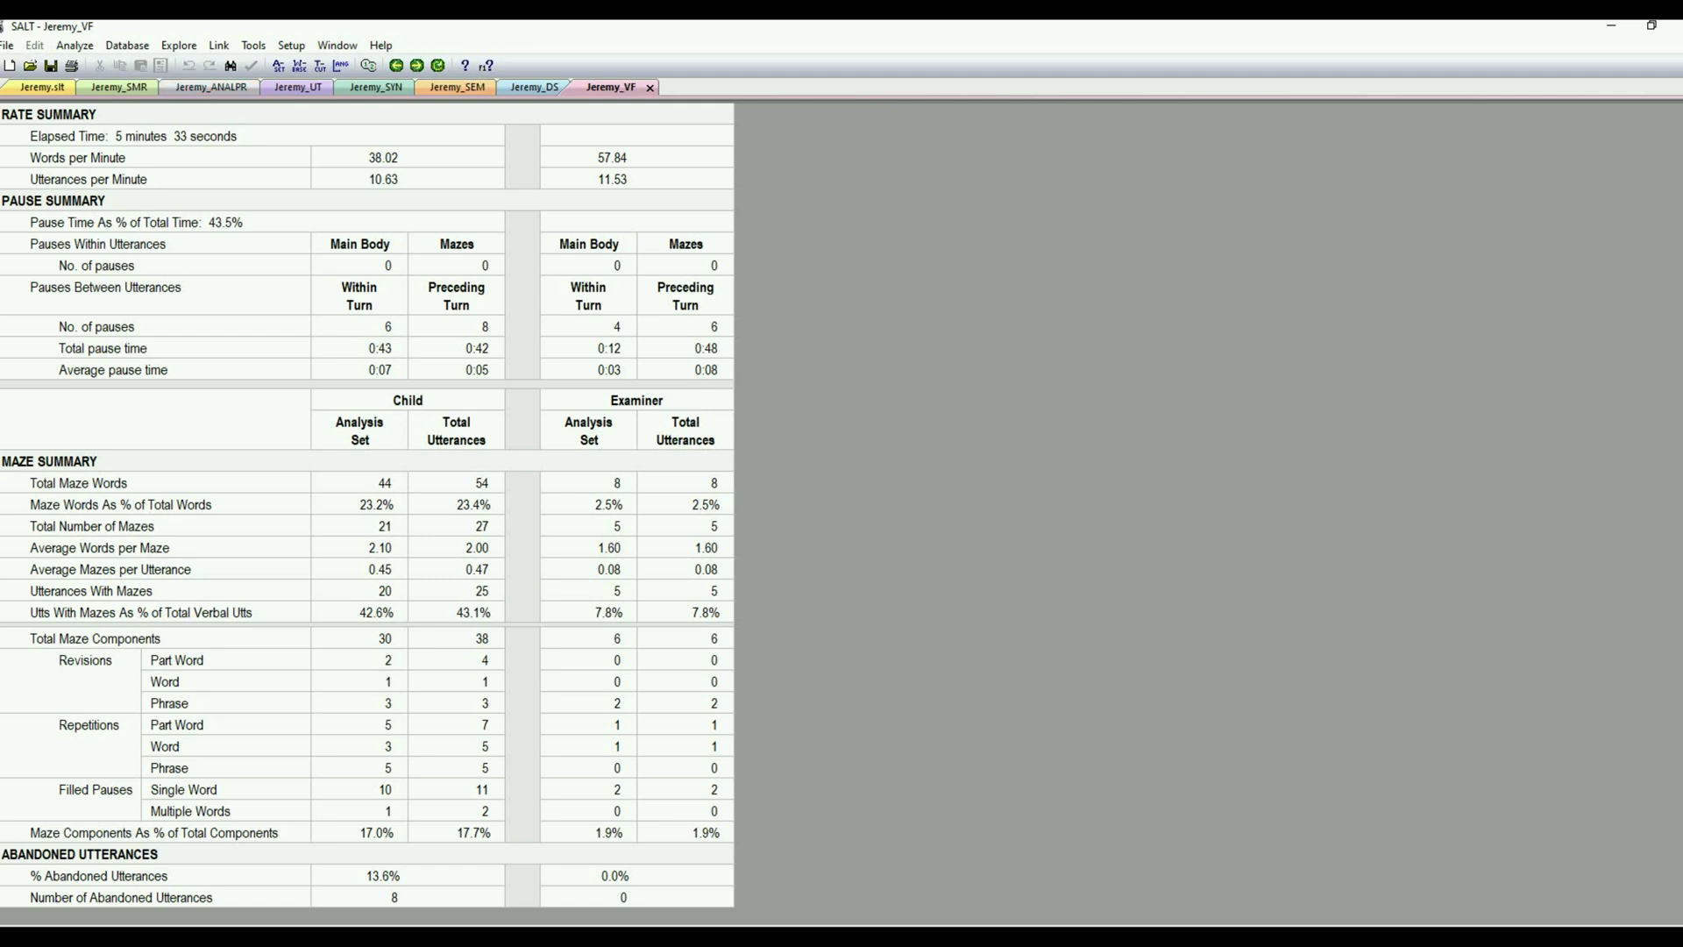
Generate the Omissions and Error Codes report for the first speaker (Child), based on total utterances with entry numbers included.
key("alt+a")
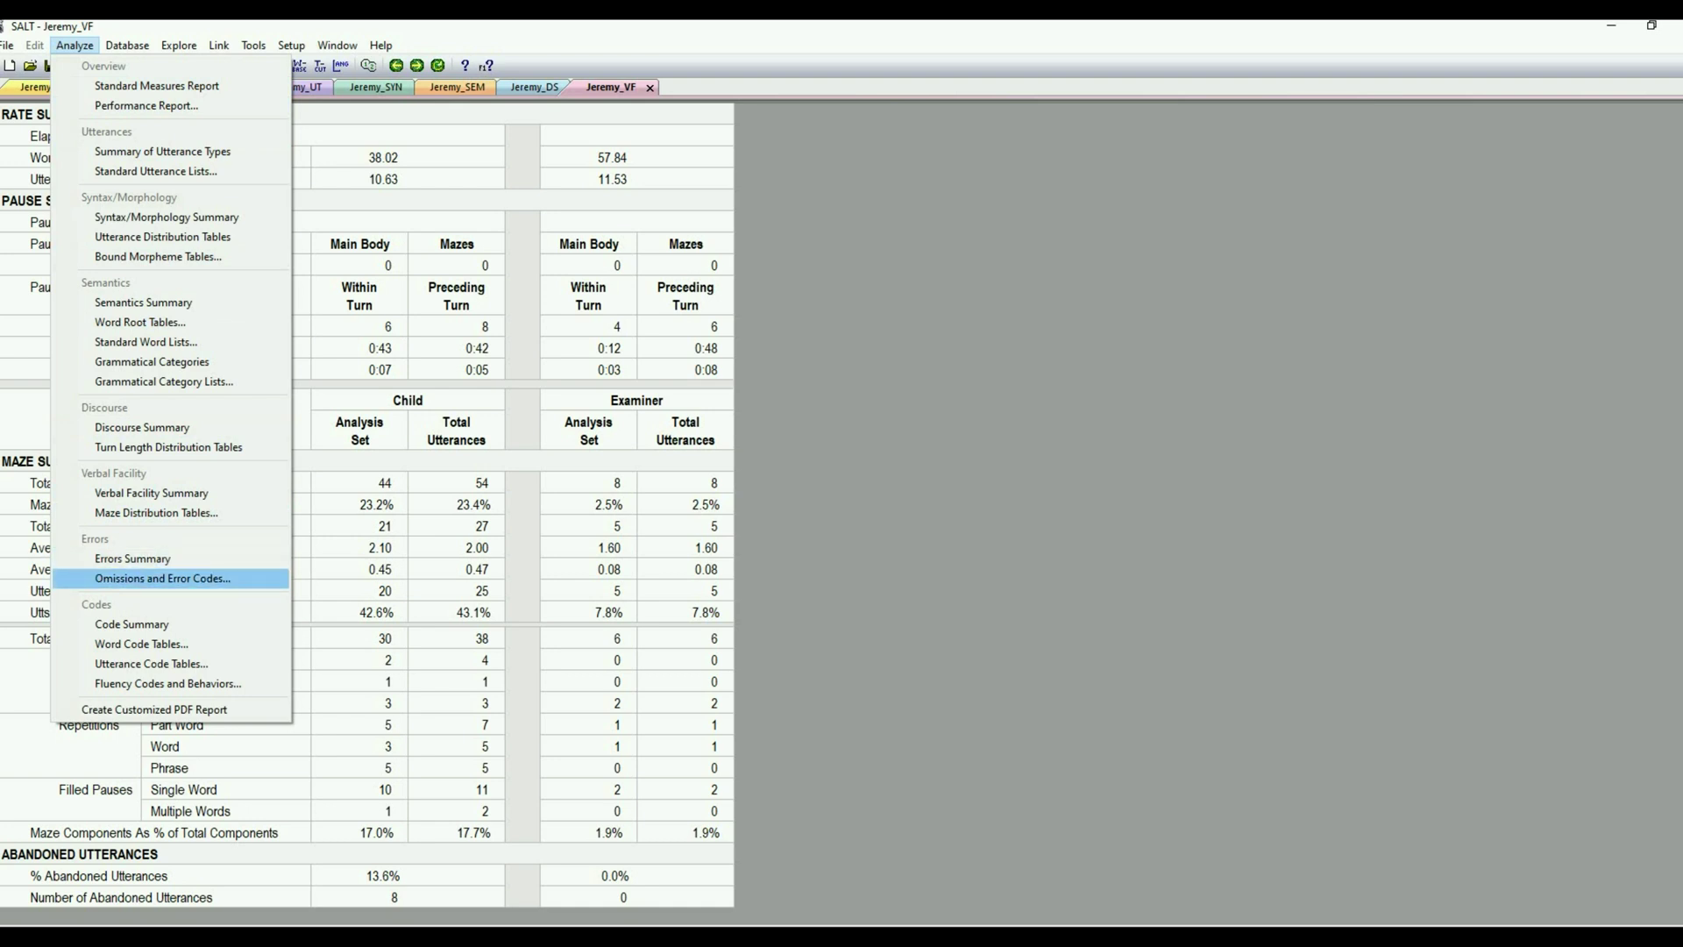
key("Return")
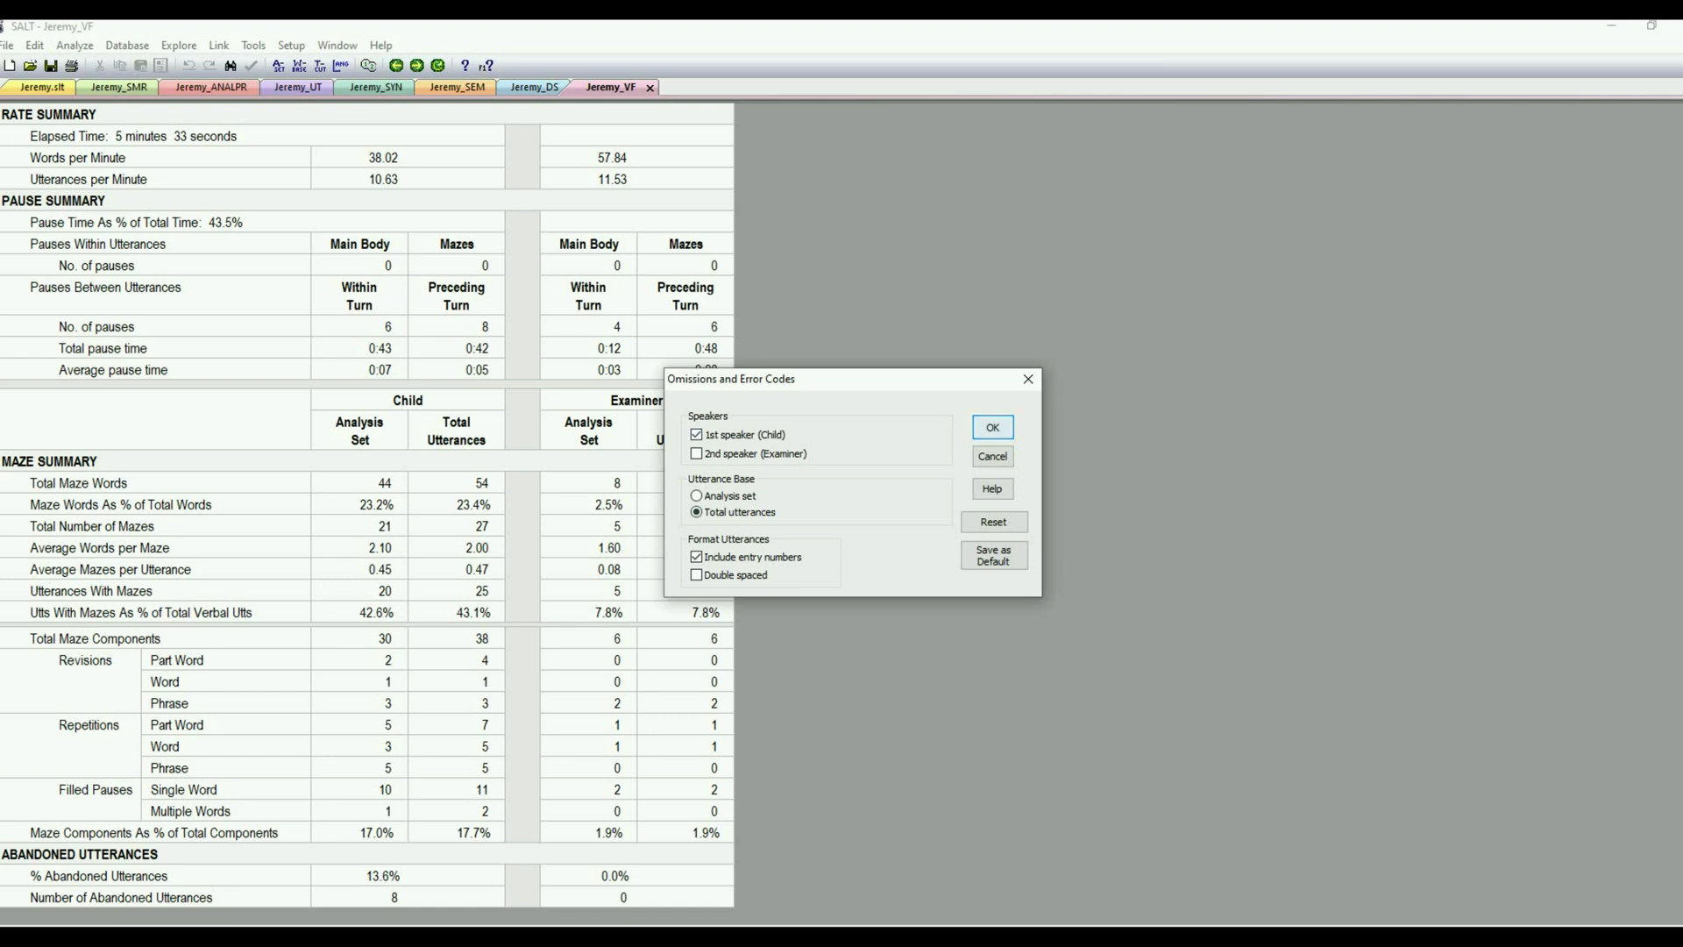
key("Return")
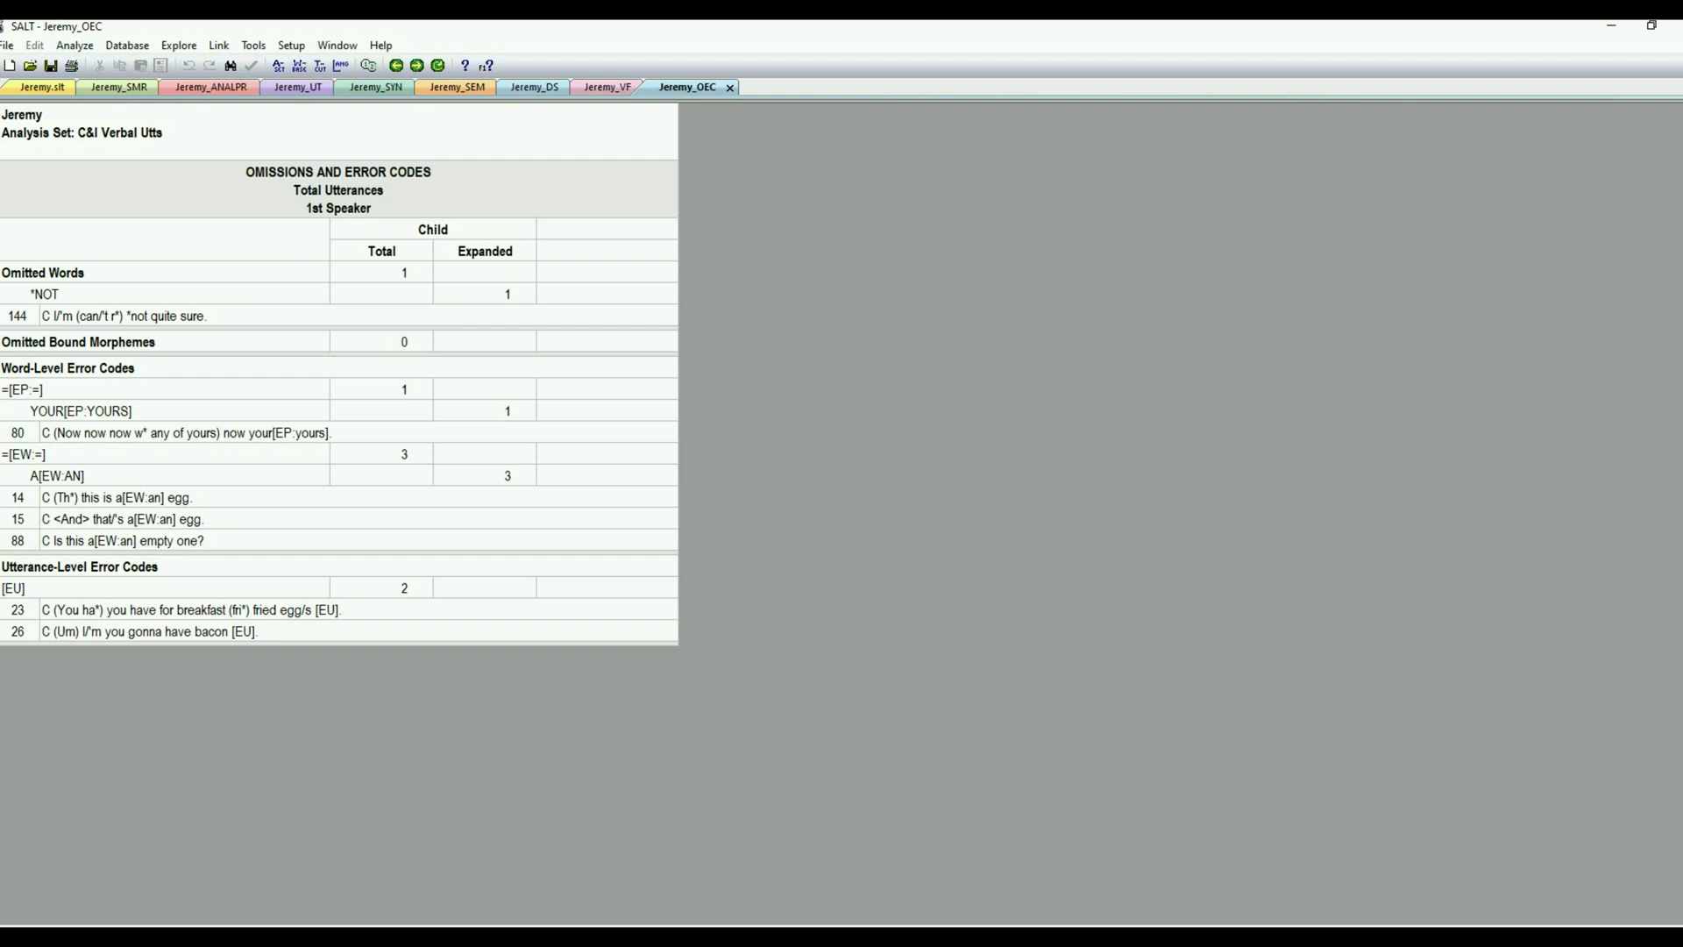
Generate the Code Summary for the transcript and return to the transcript file.
key("alt+a")
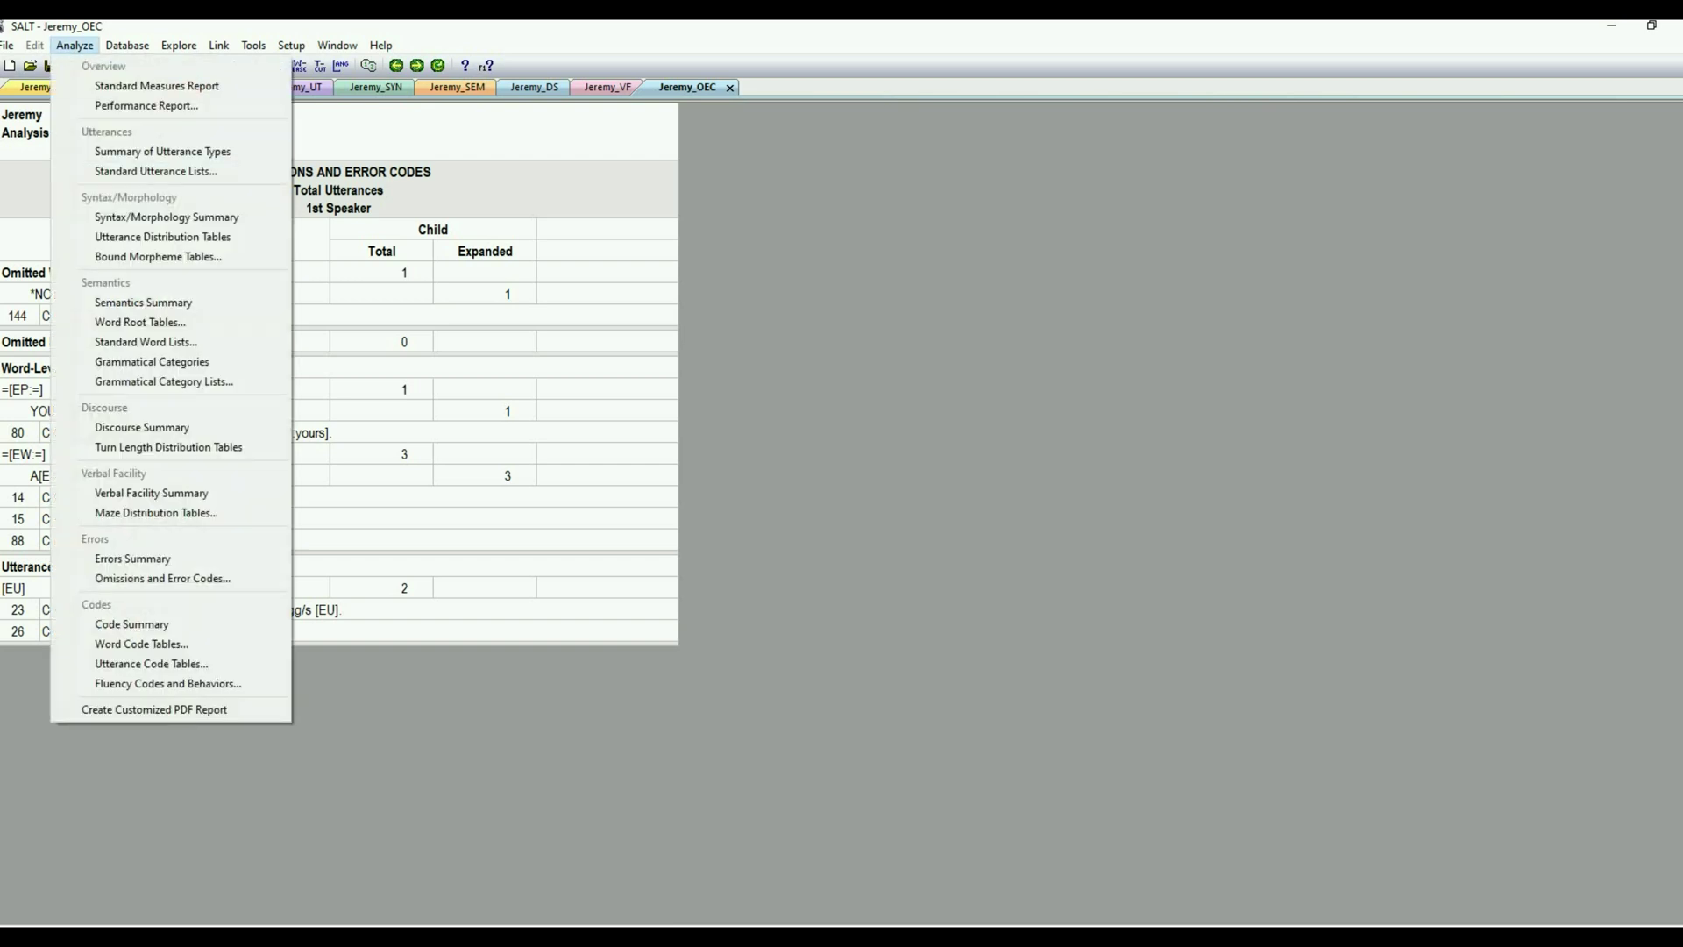
key("Up")
key("Up")
key("Up")
key("Up")
key("Up")
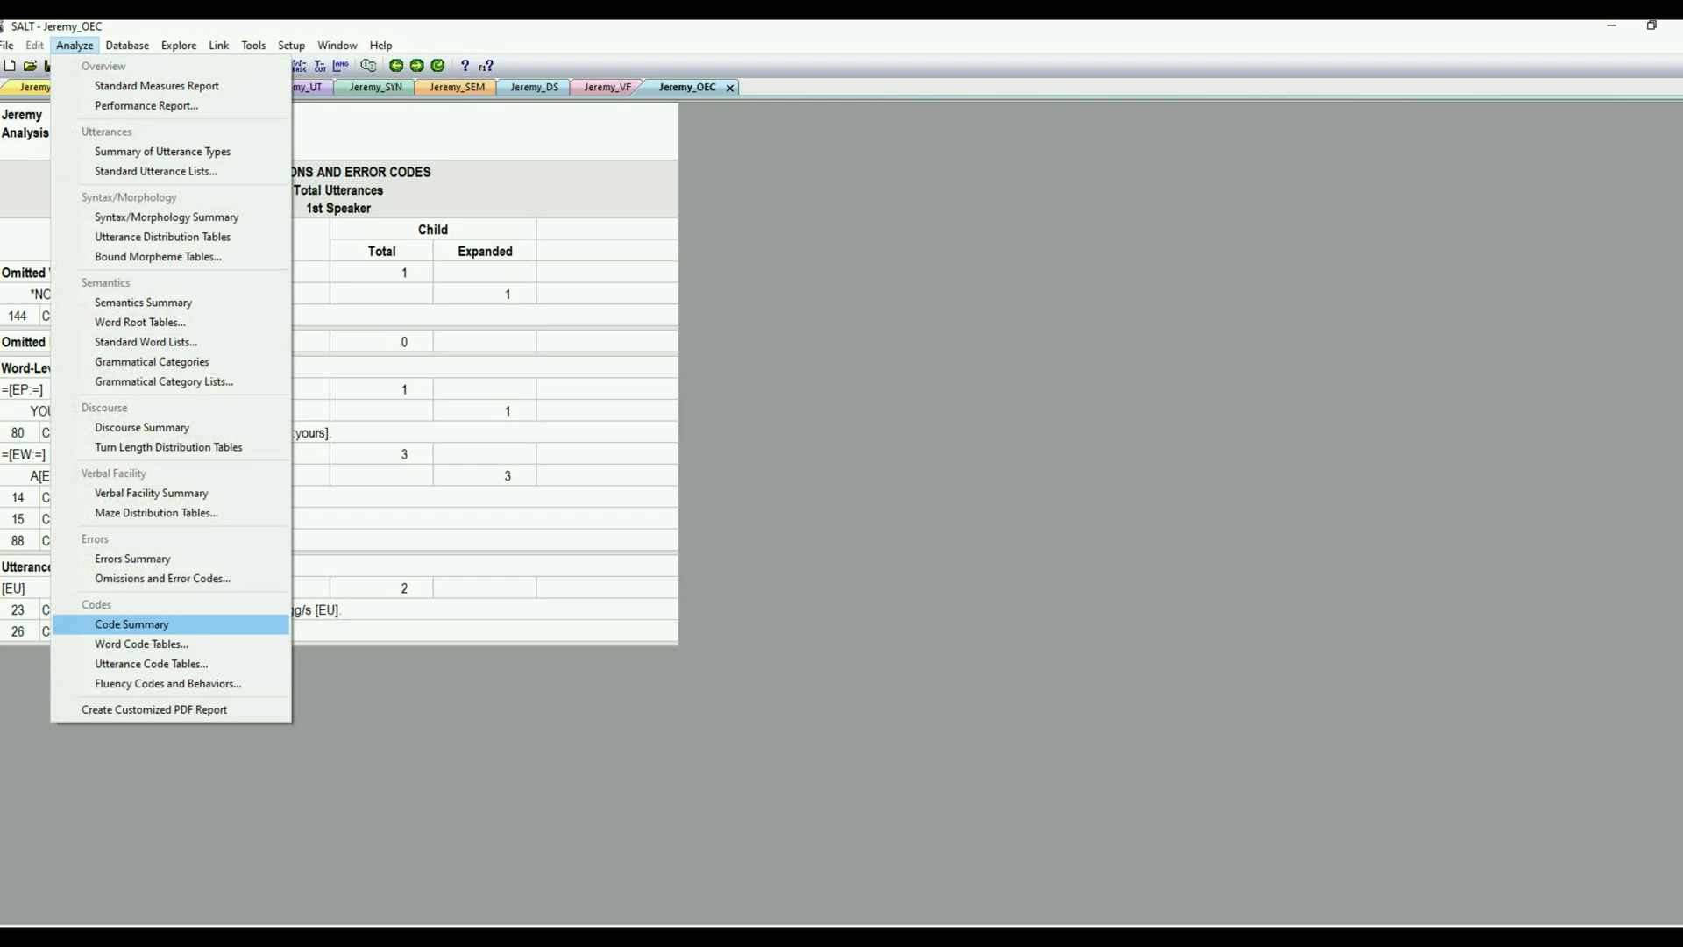
key("Return")
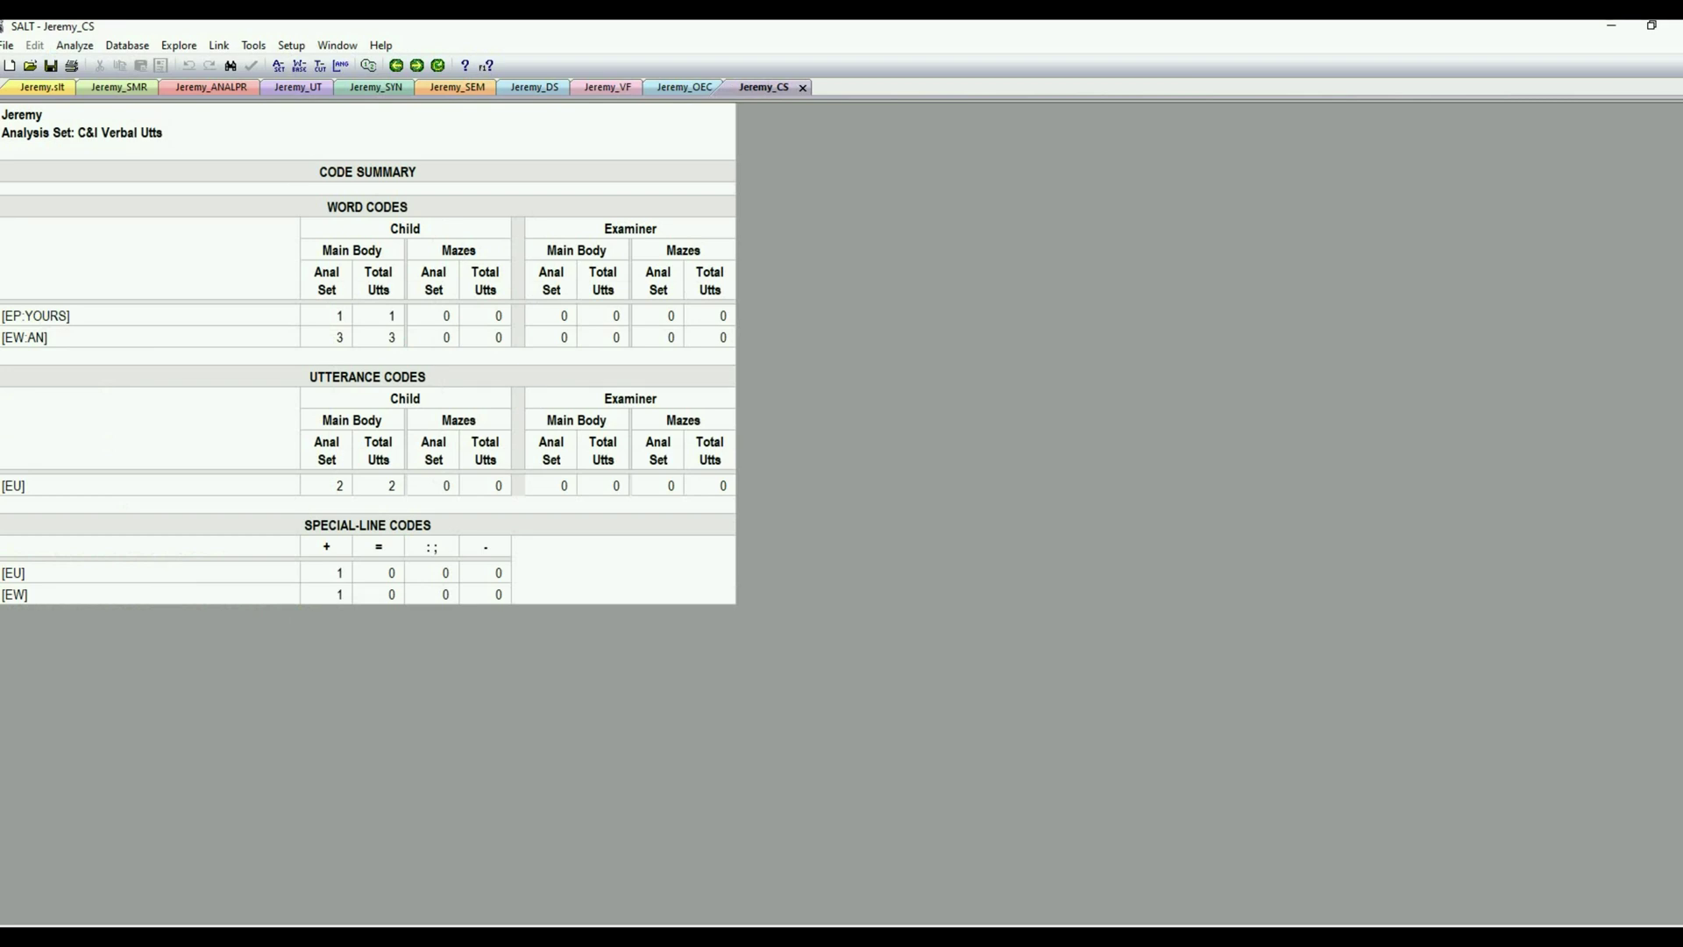
key("ctrl+Tab")
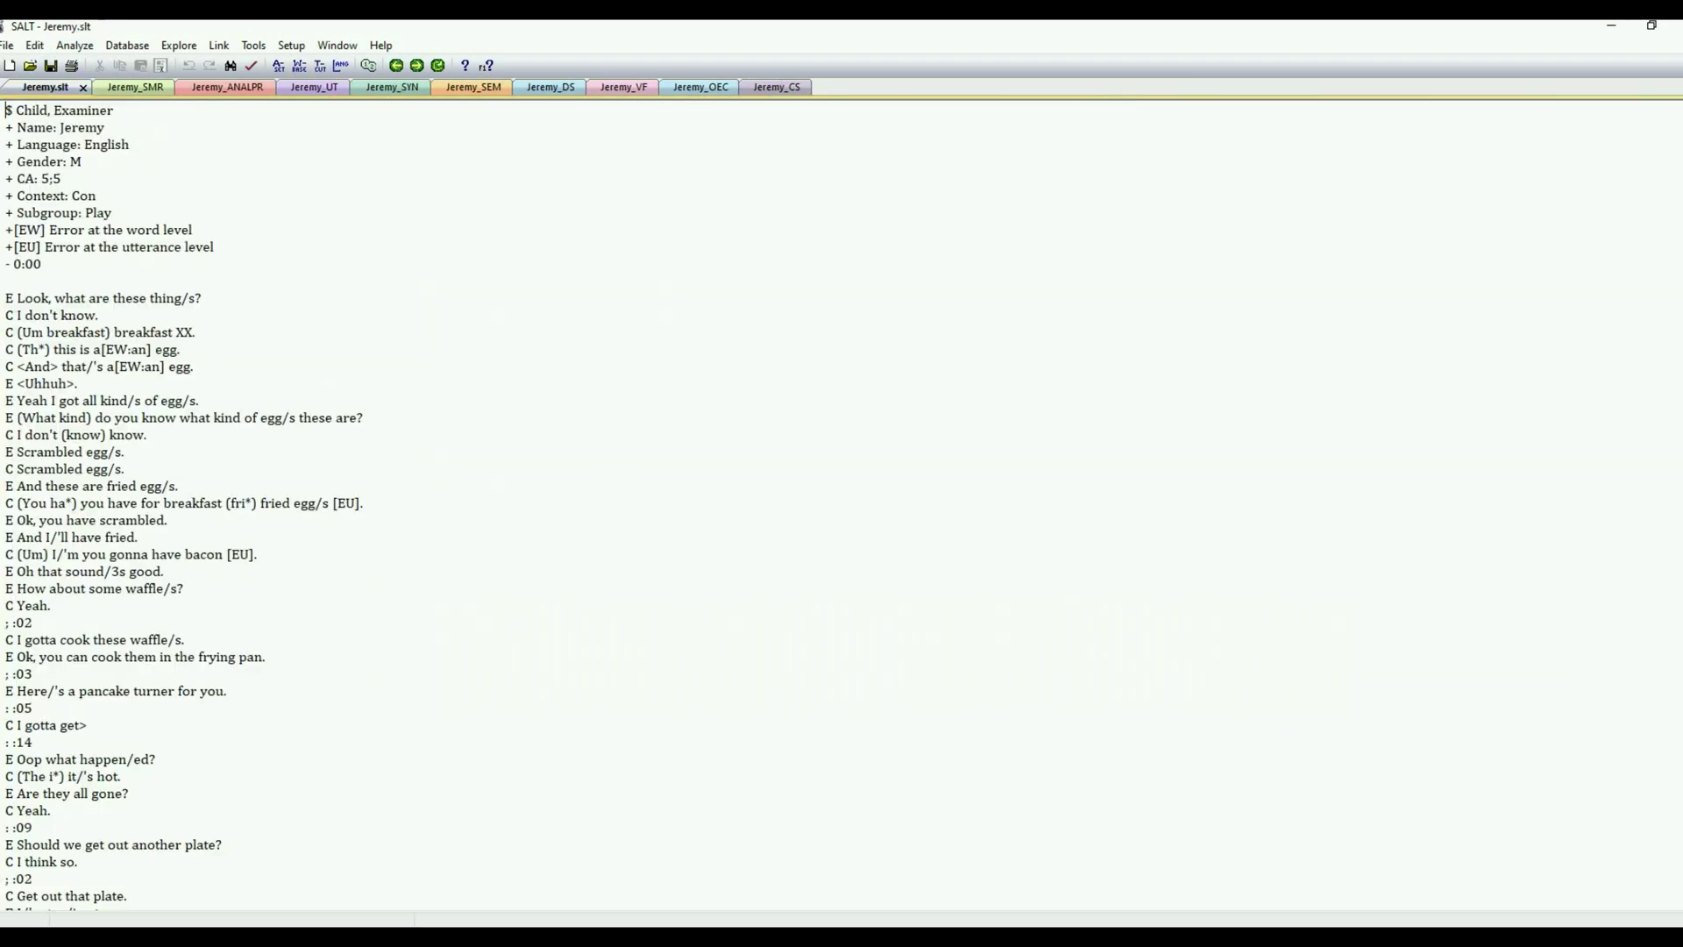